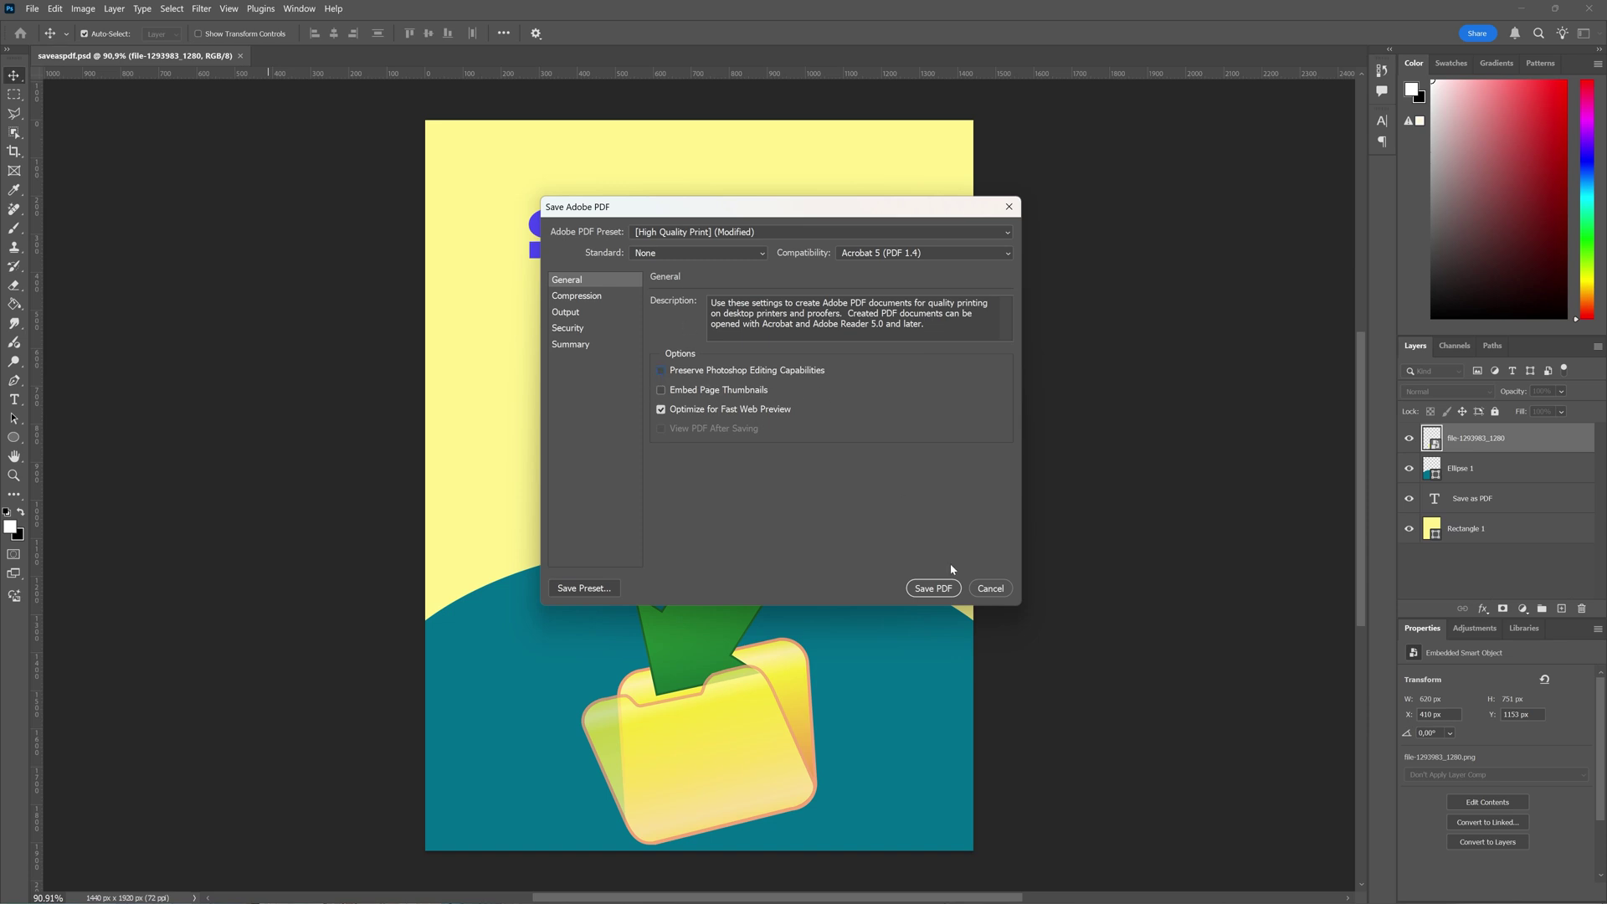
Finish saving the PDF with current settings, then select and deselect the Rectangle 1 layer.
left_click(933, 589)
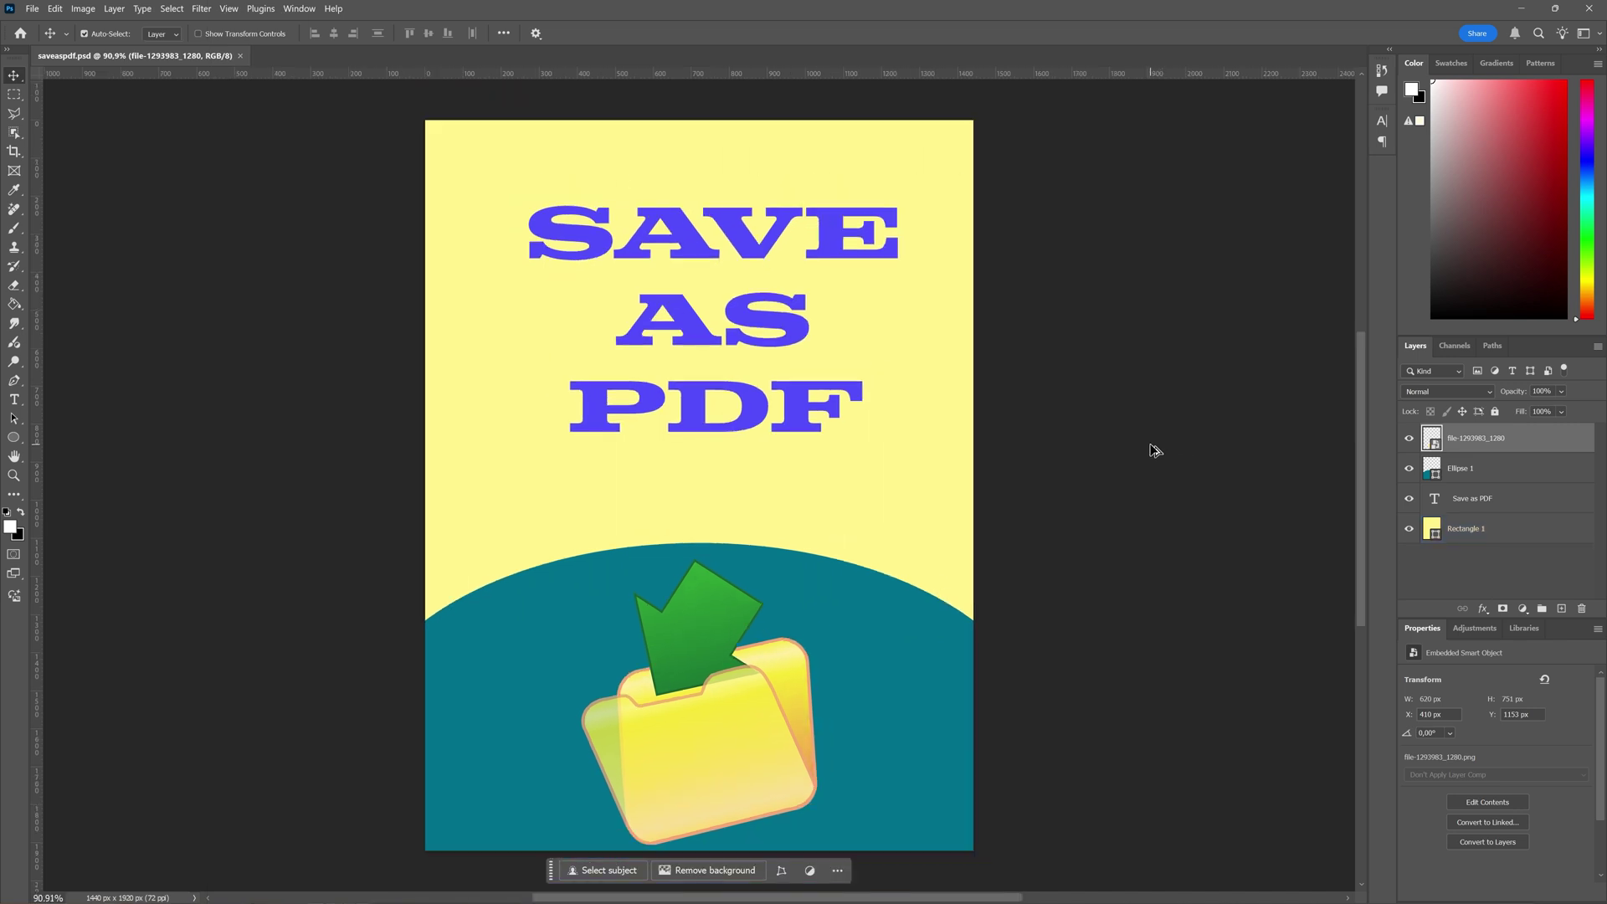
left_click(634, 475)
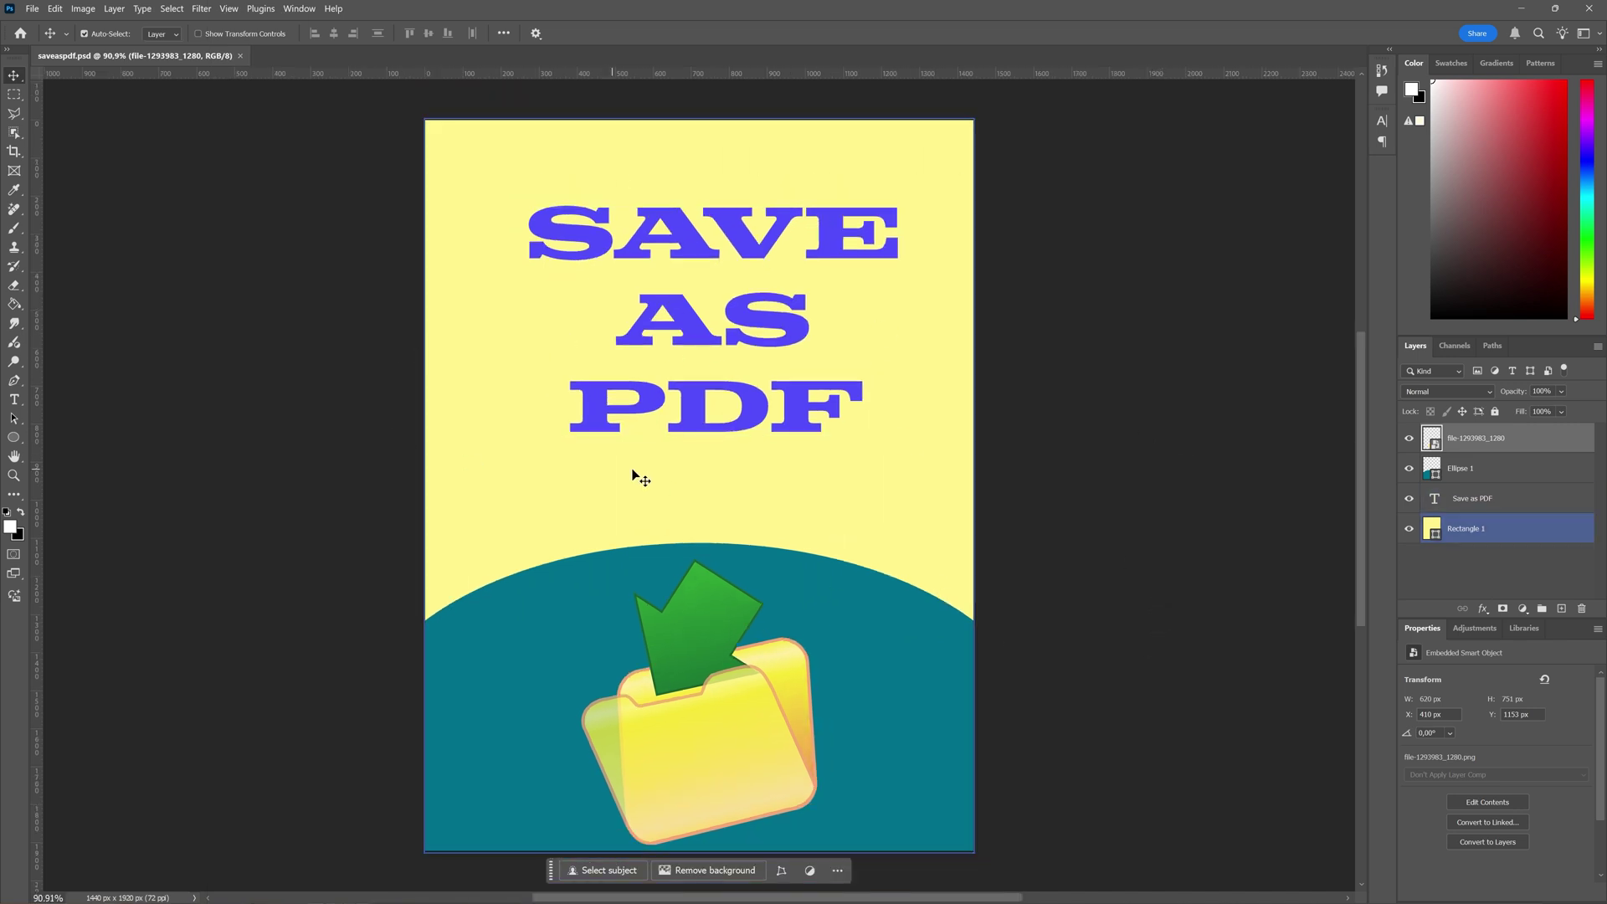
left_click(1101, 400)
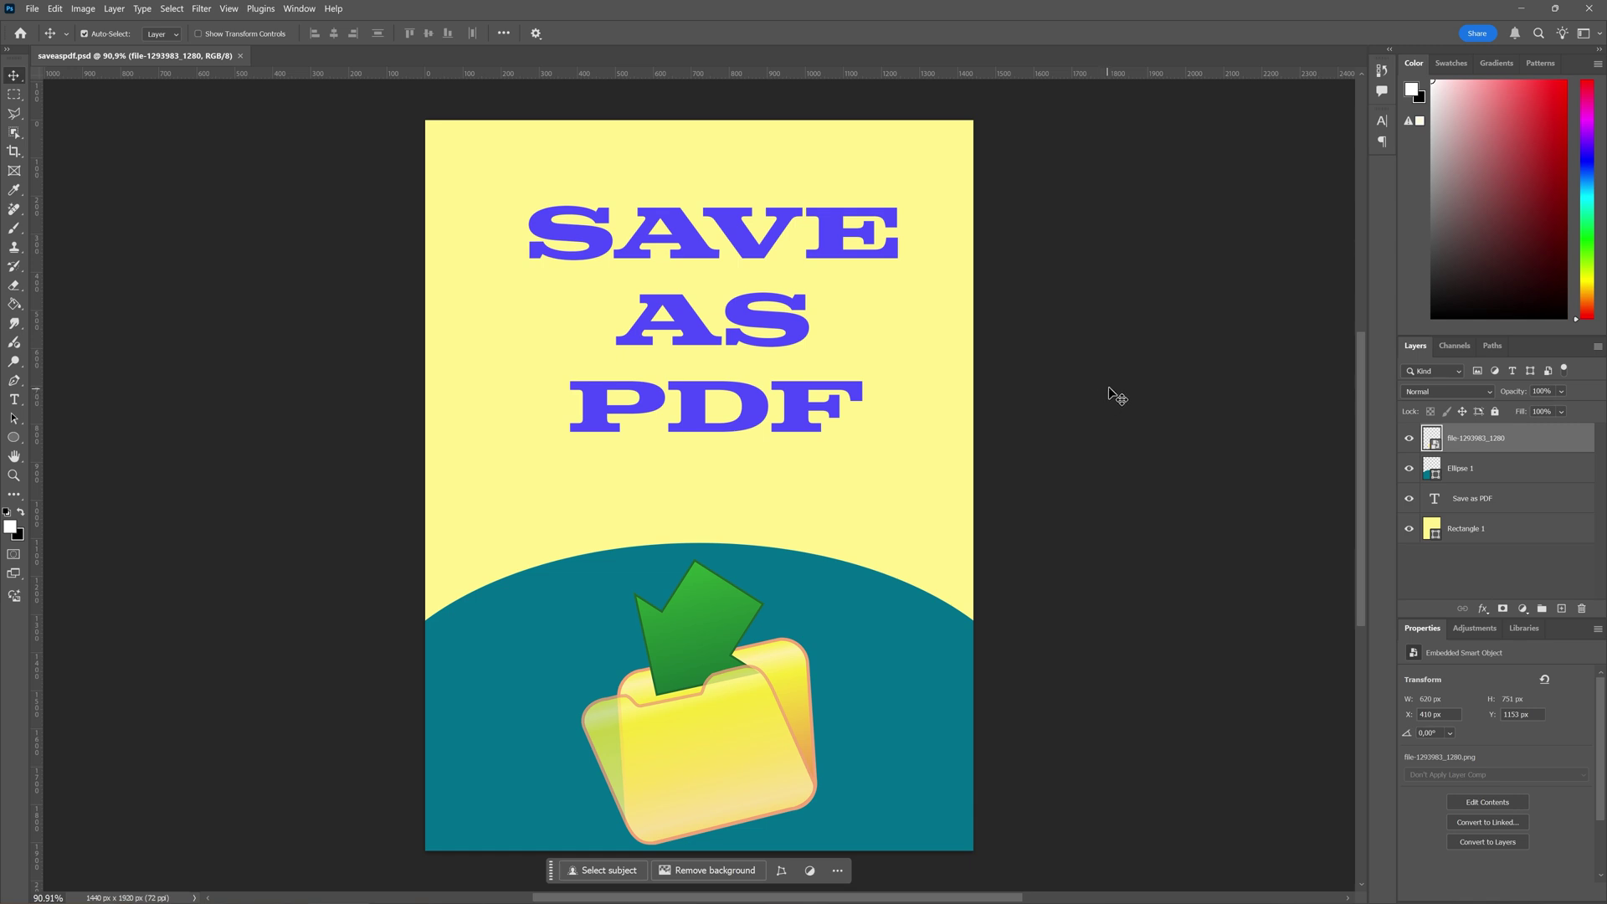
left_click(588, 293)
left_click(313, 161)
left_click(31, 8)
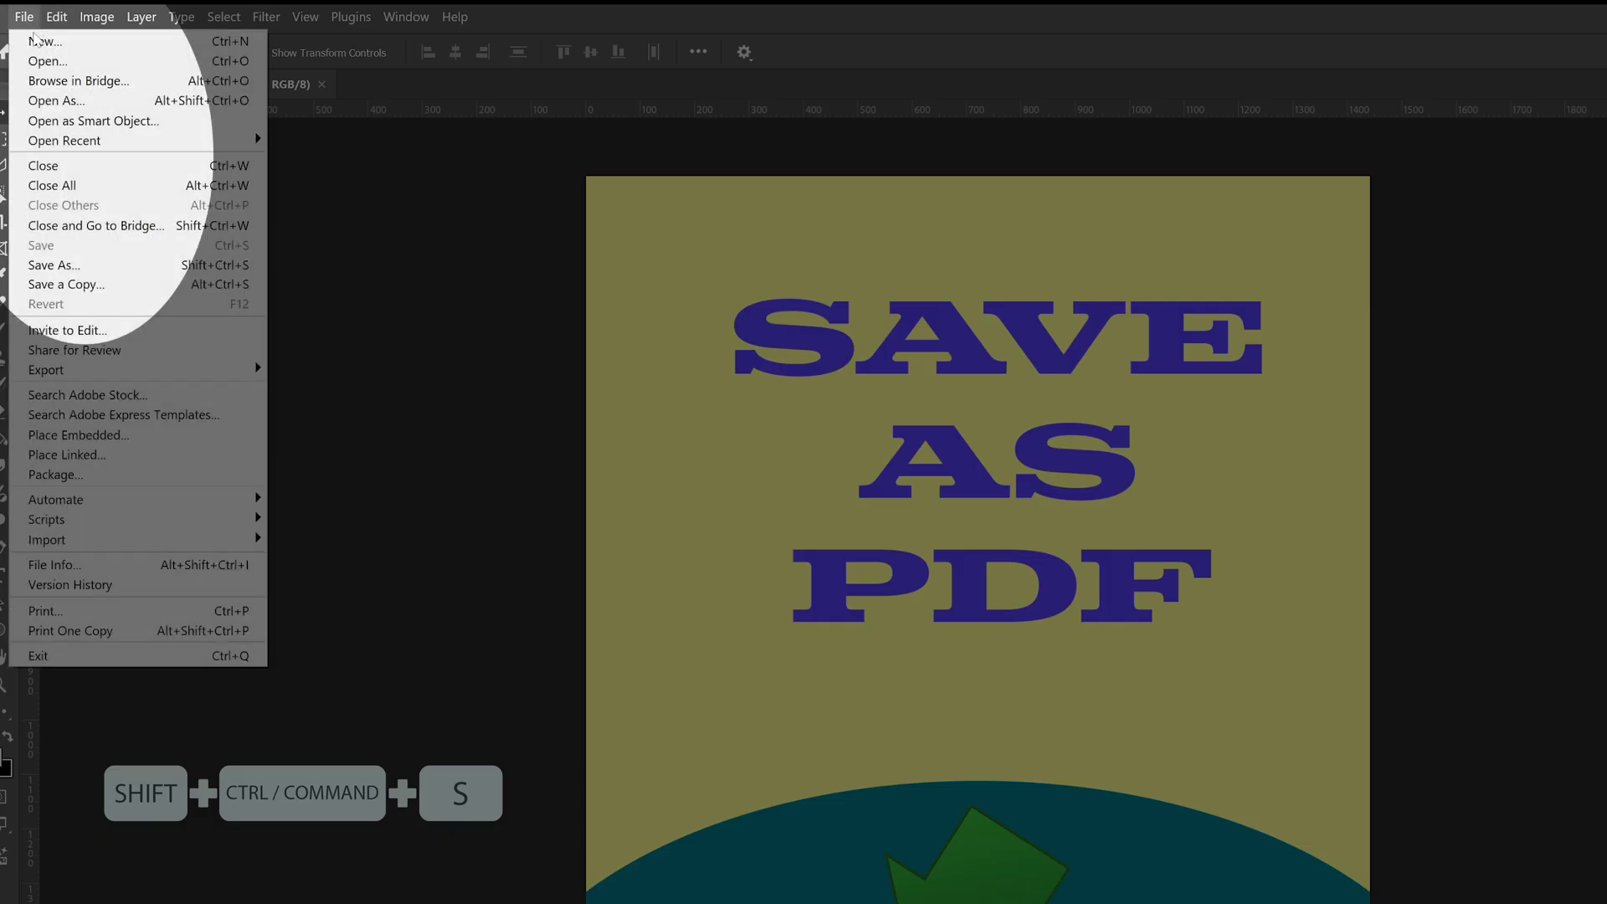
left_click(104, 266)
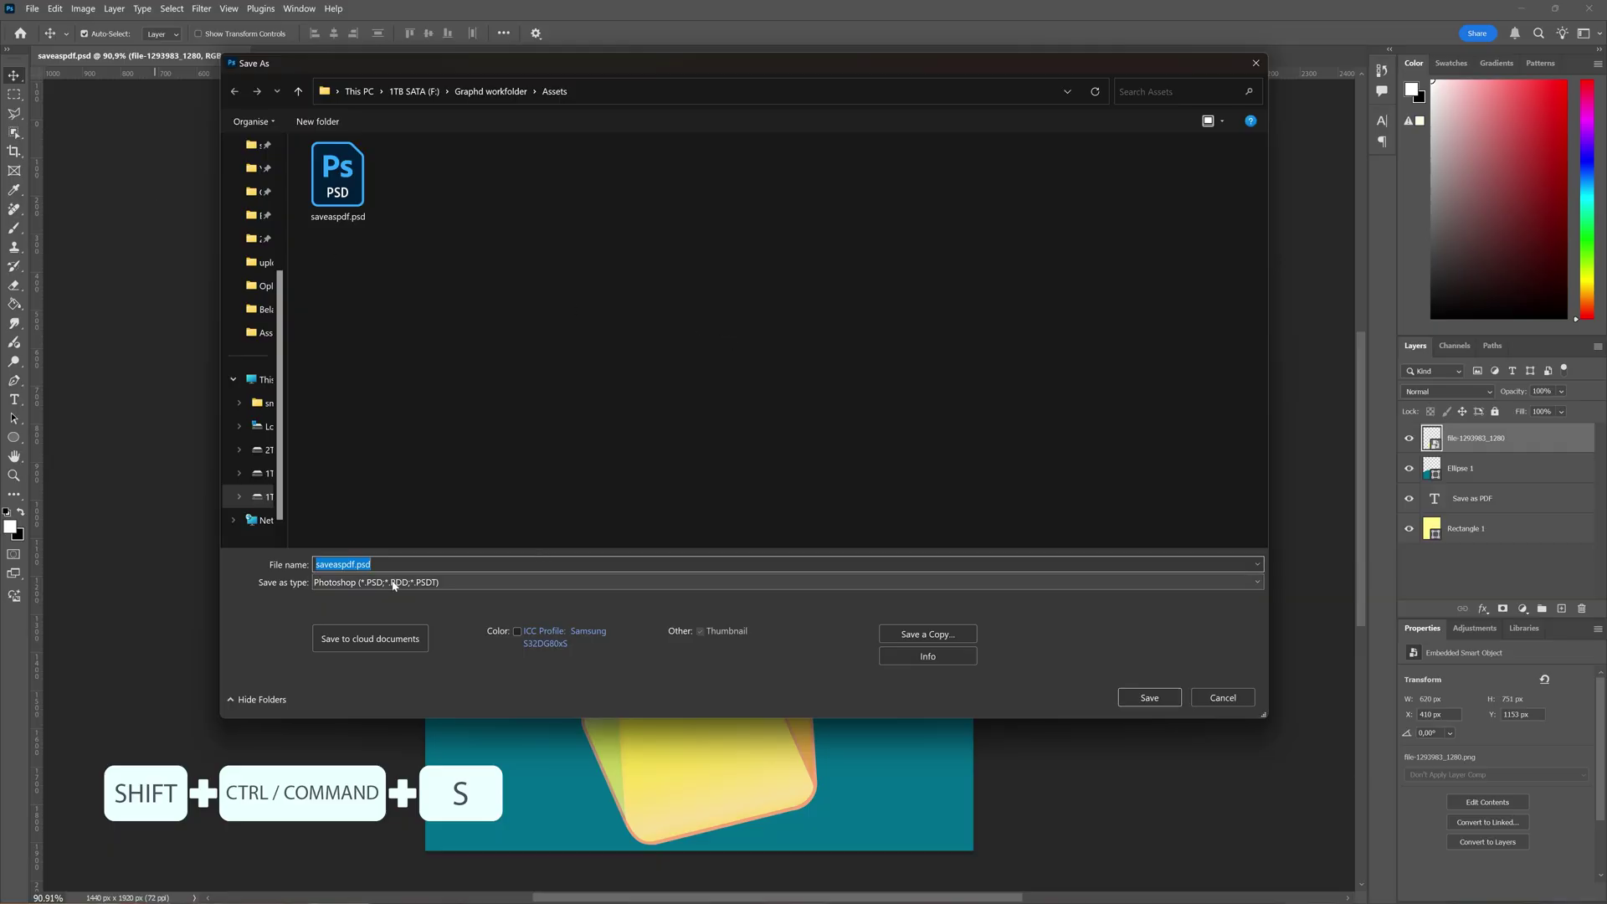
left_click(430, 584)
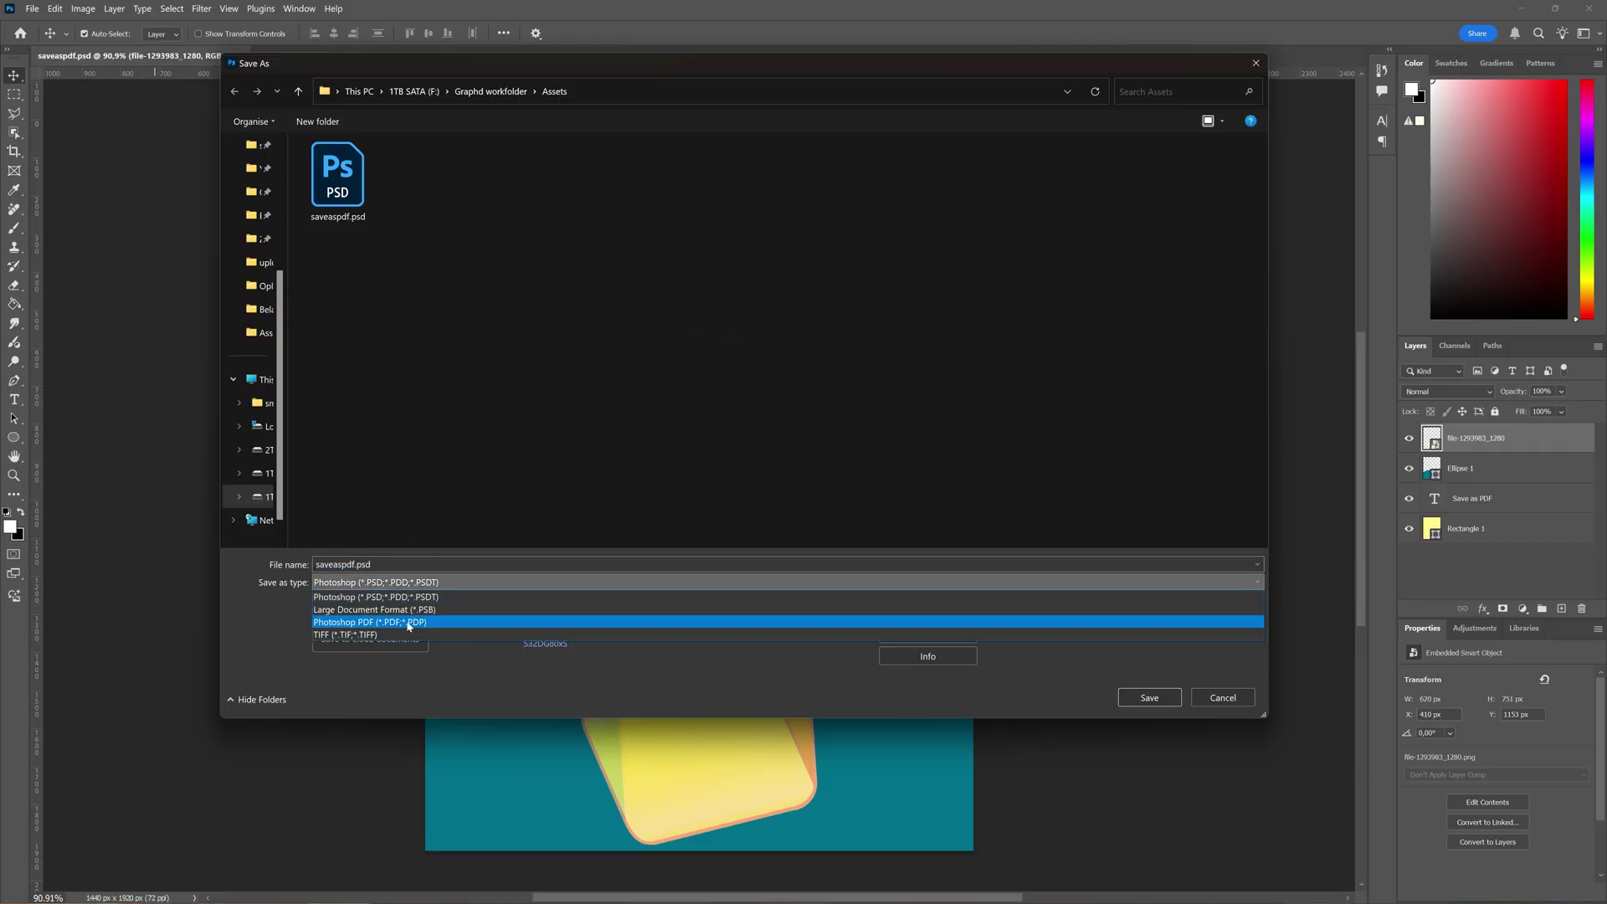
left_click(1240, 668)
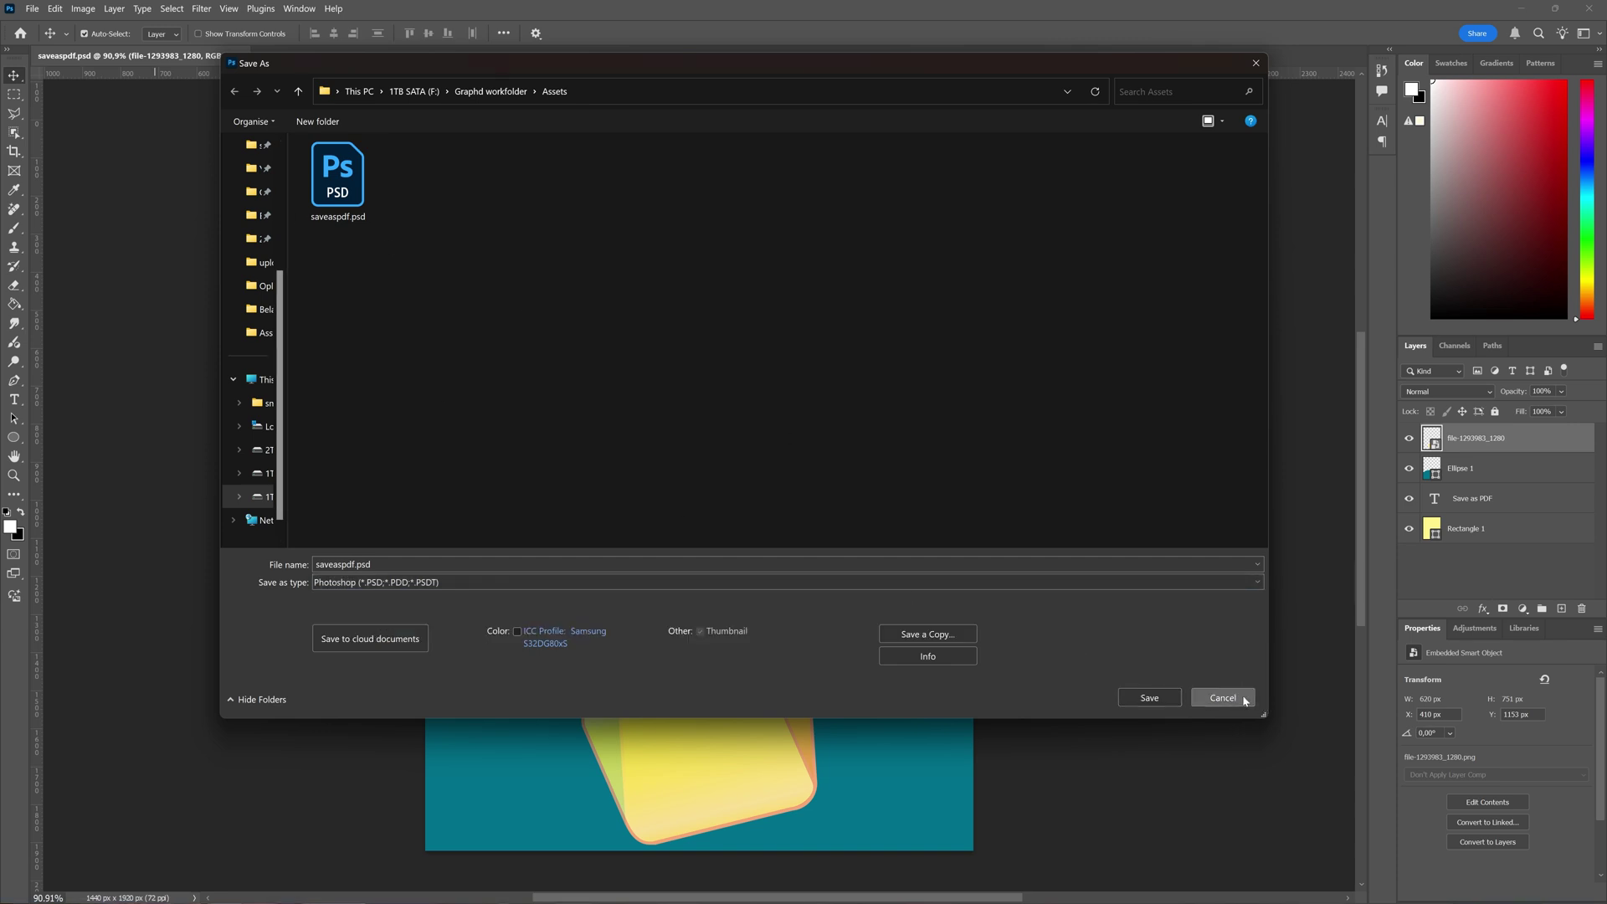
left_click(1223, 698)
Save a copy of the poster as Photoshop PDF named saveaspdf-.pdf, replacing ' copy' with '-'.
left_click(40, 12)
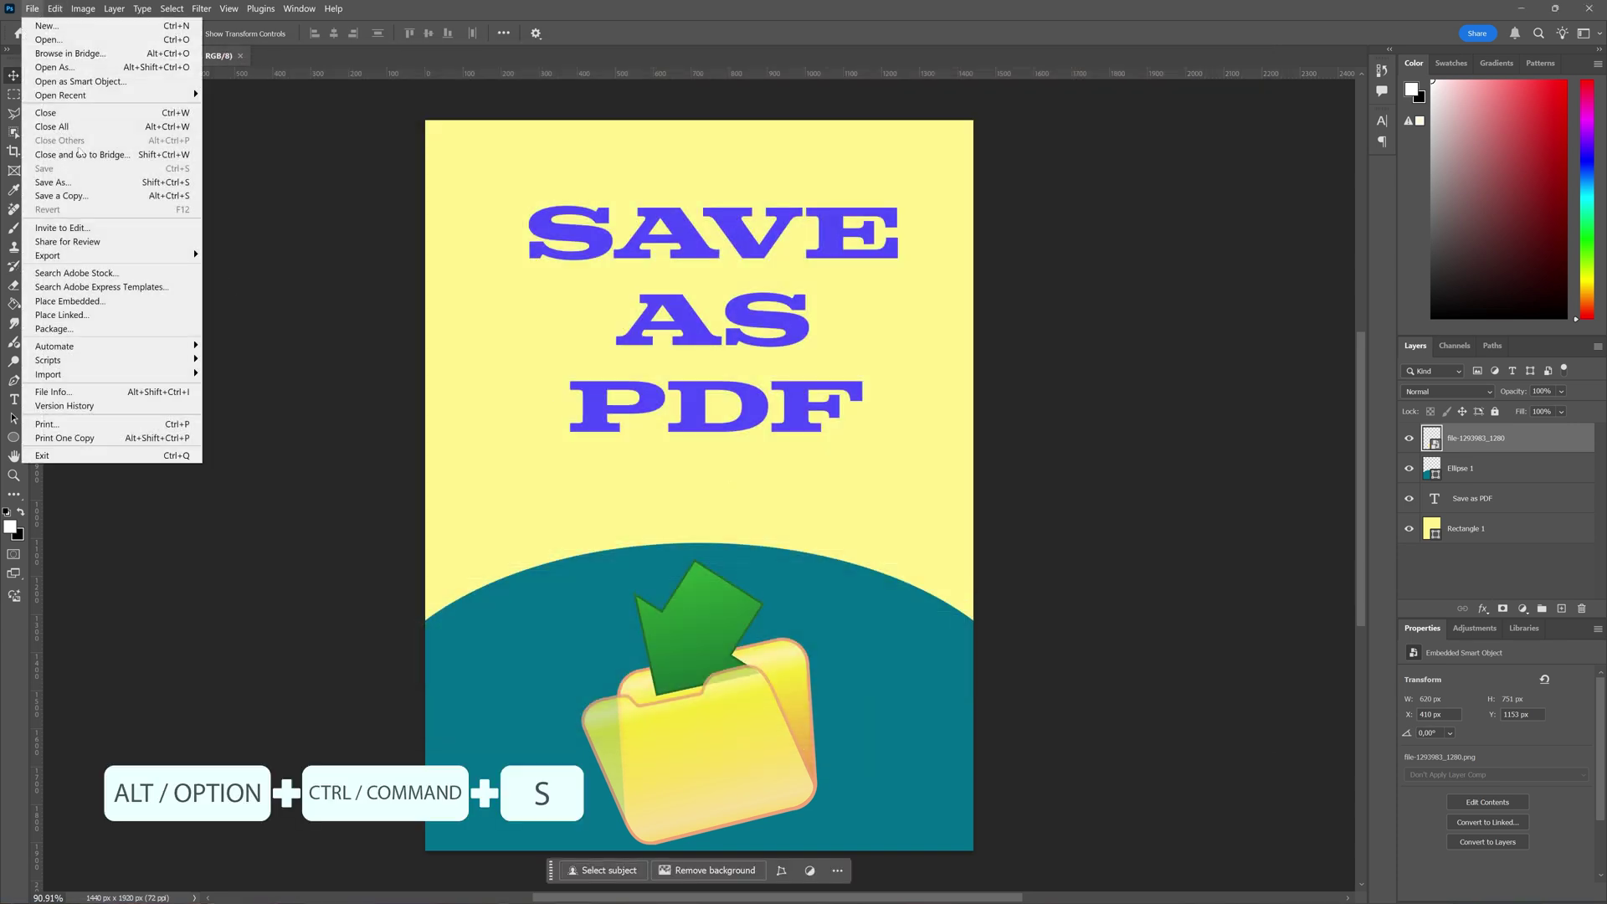
left_click(104, 196)
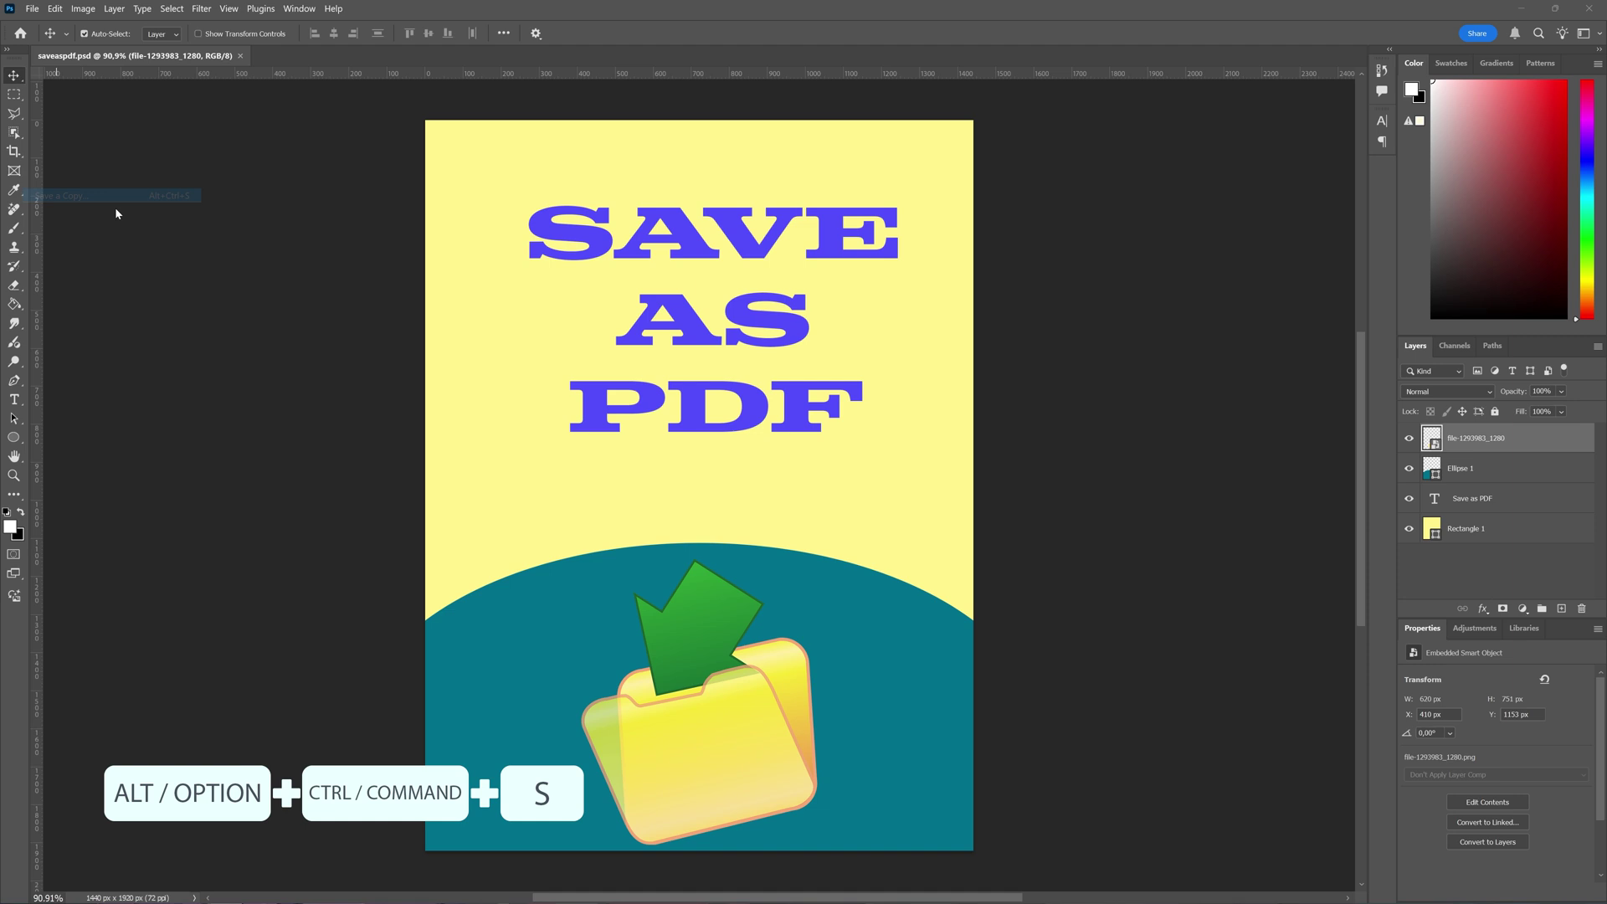
left_click(437, 583)
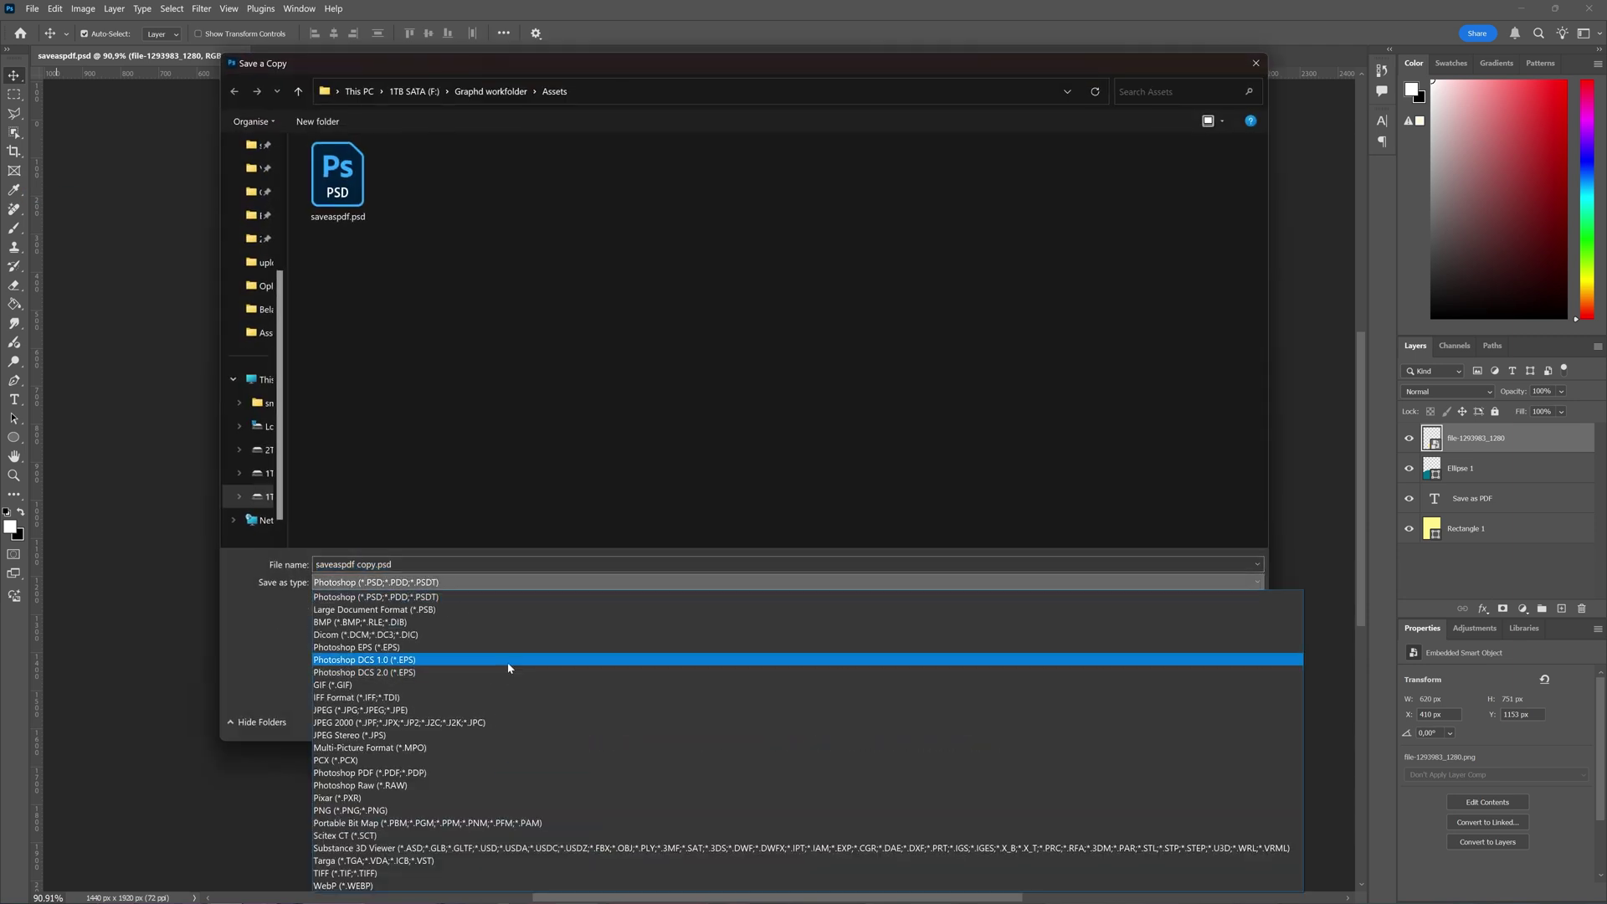
left_click(429, 772)
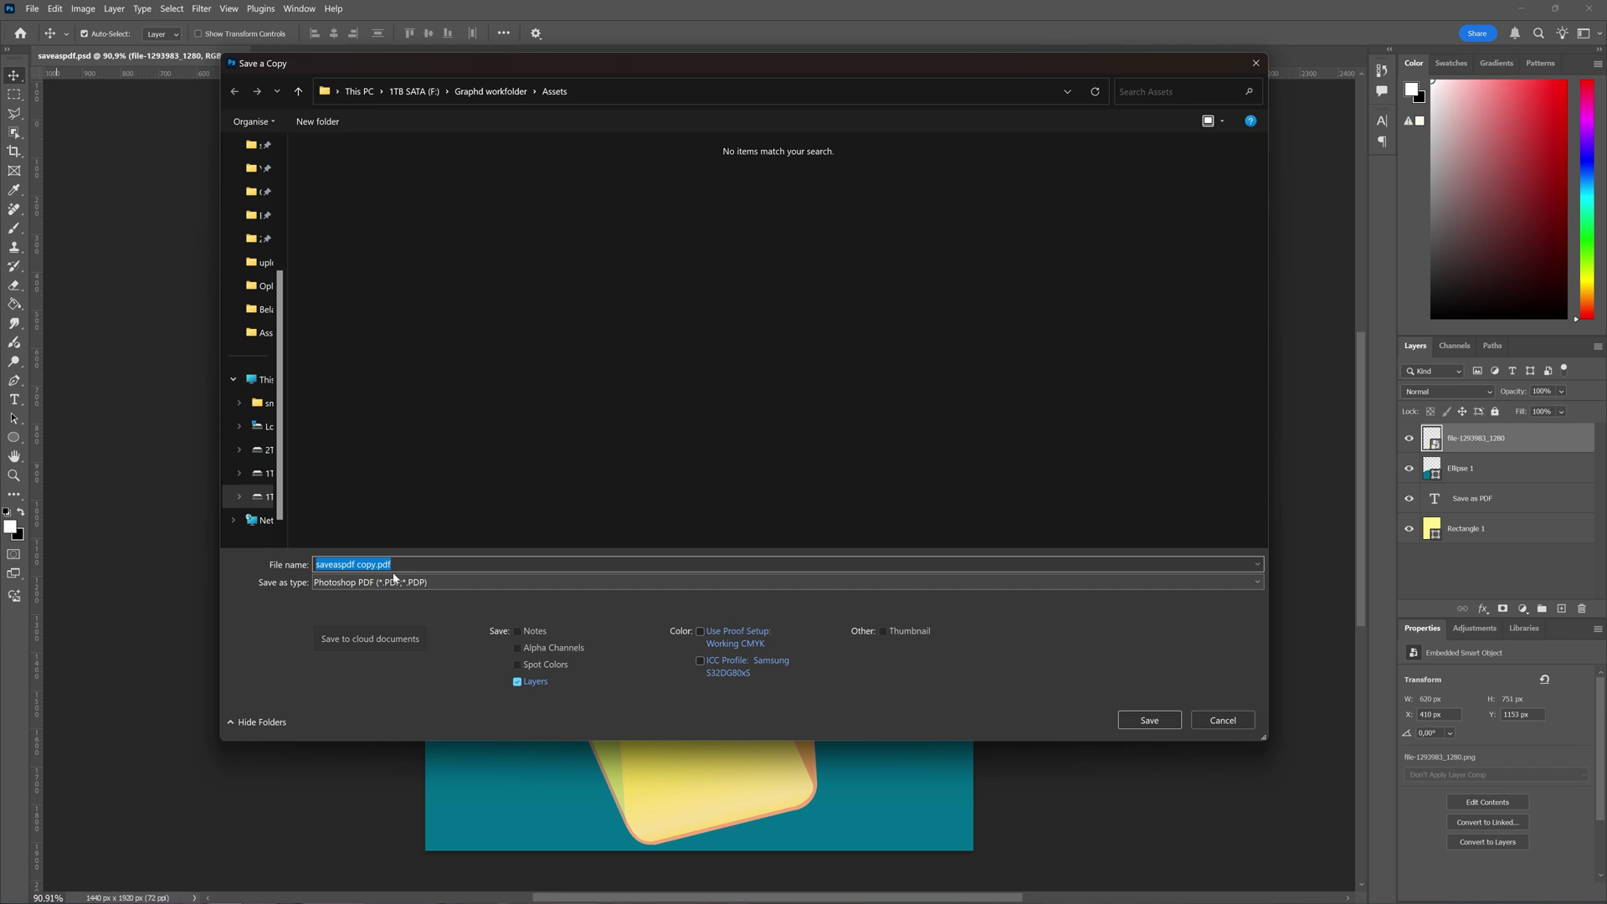
left_click(371, 564)
left_click_drag(376, 564, 355, 564)
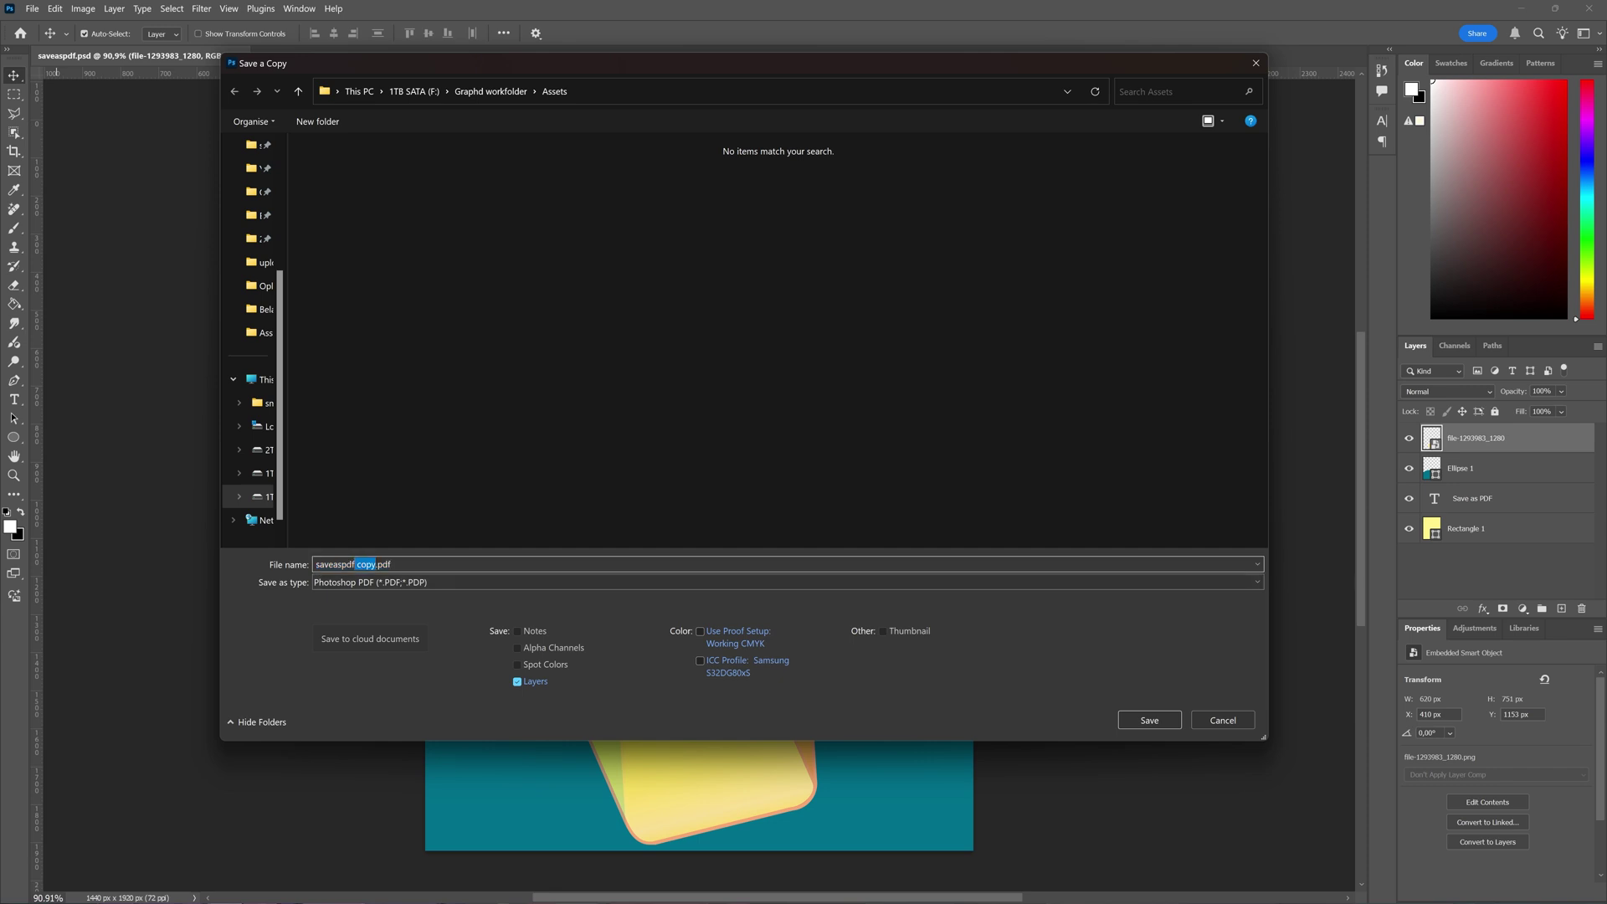
type("-1")
left_click(1149, 721)
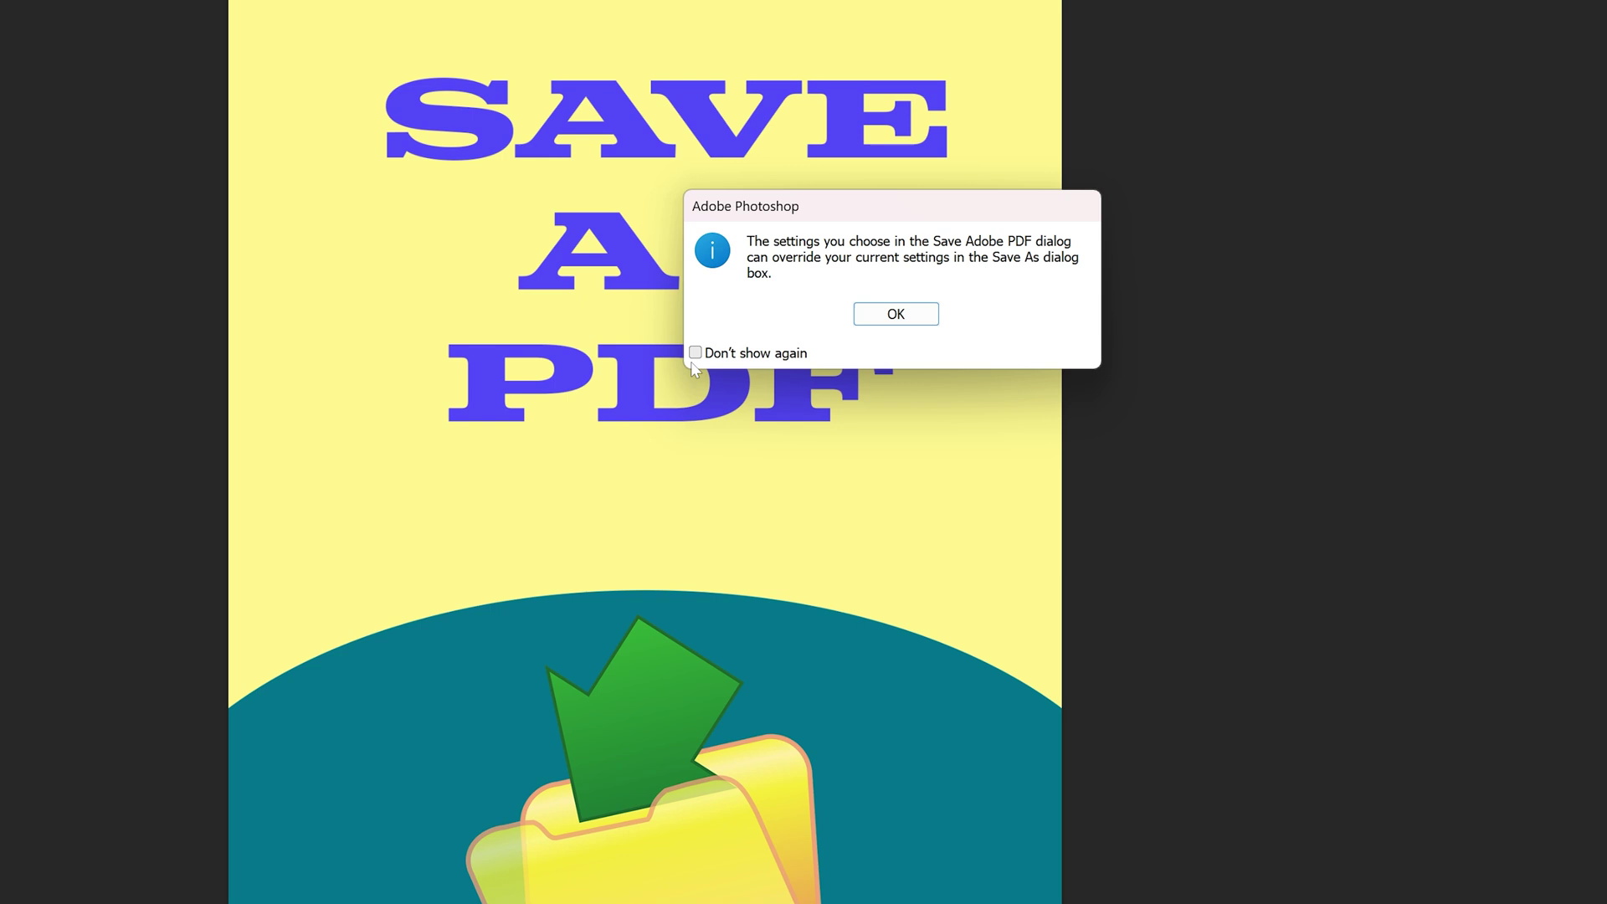
Acknowledge the PDF settings notice to reach the Save Adobe PDF dialog.
left_click(919, 313)
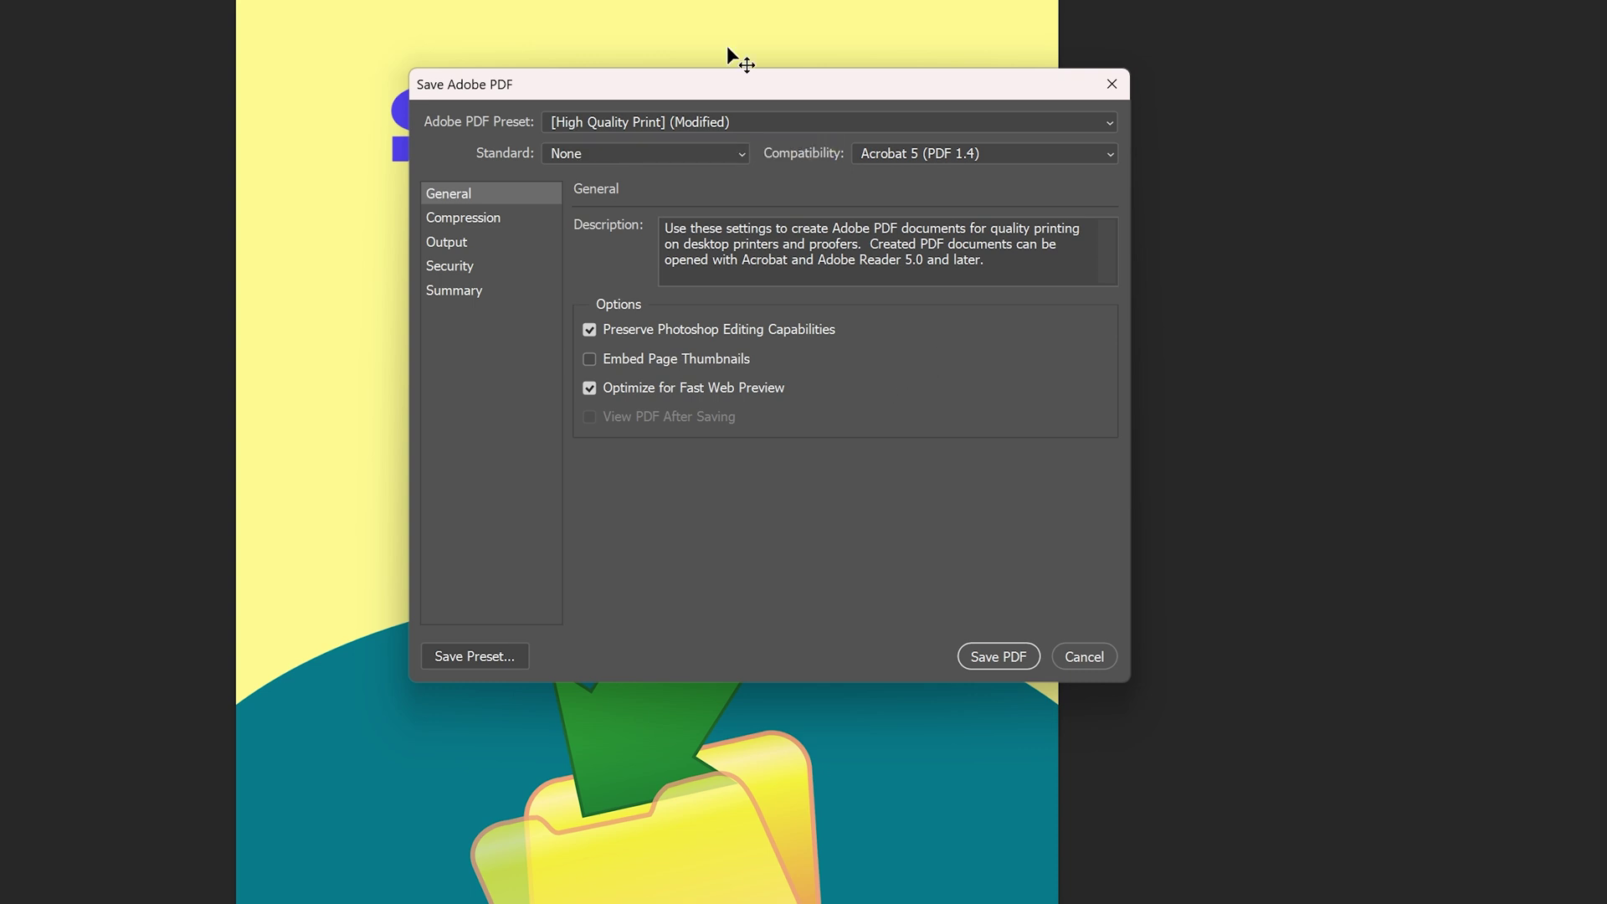
left_click(647, 159)
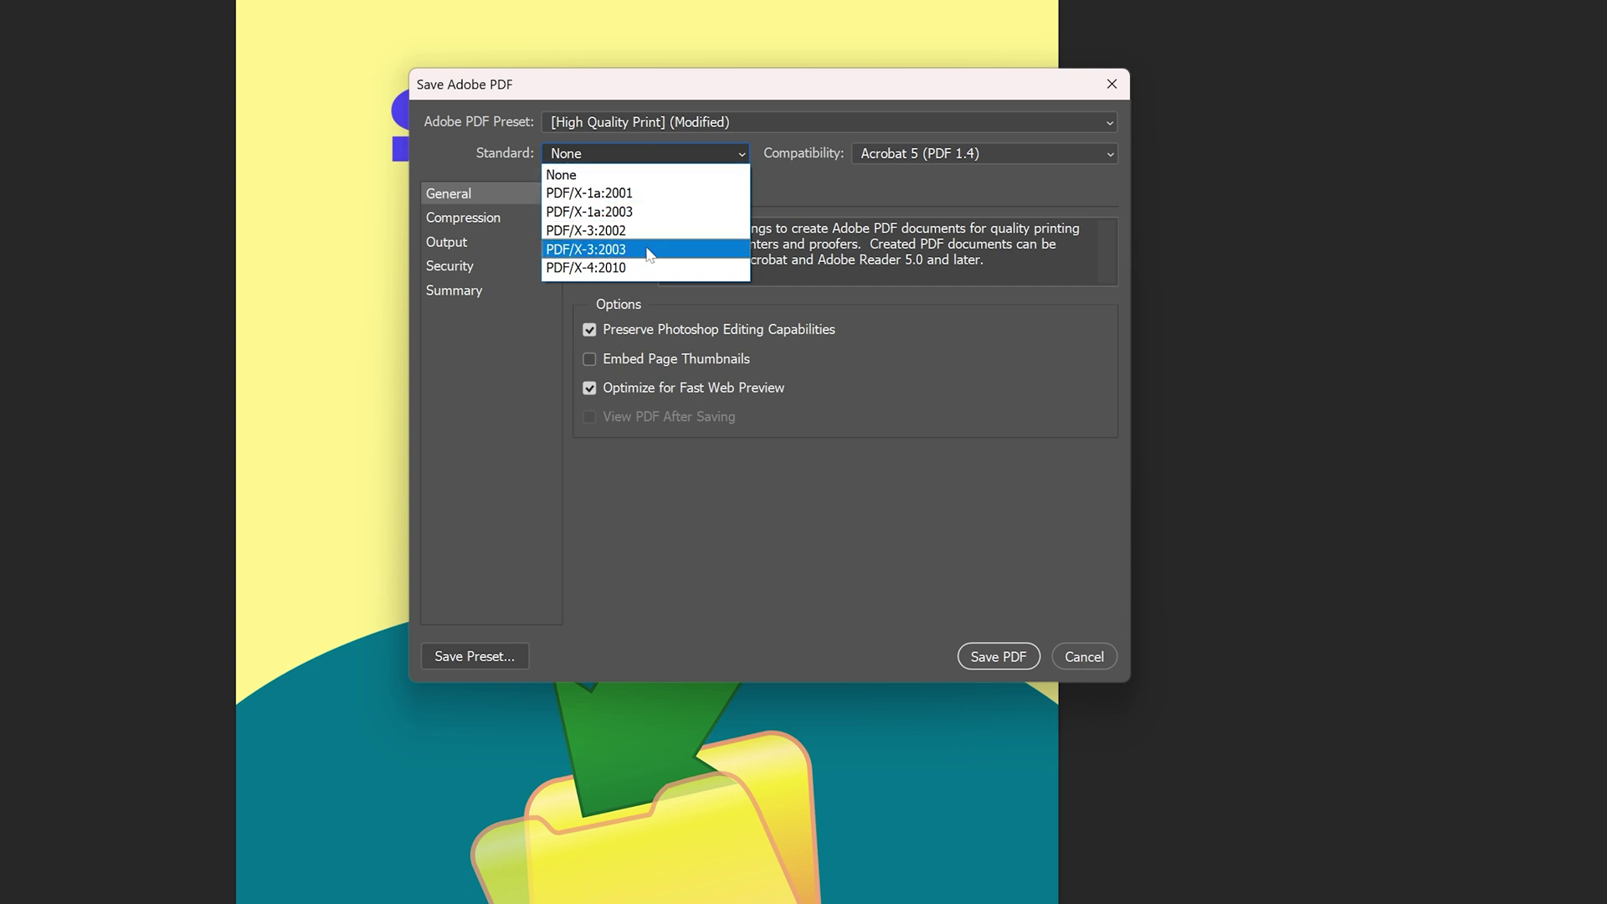
left_click(658, 175)
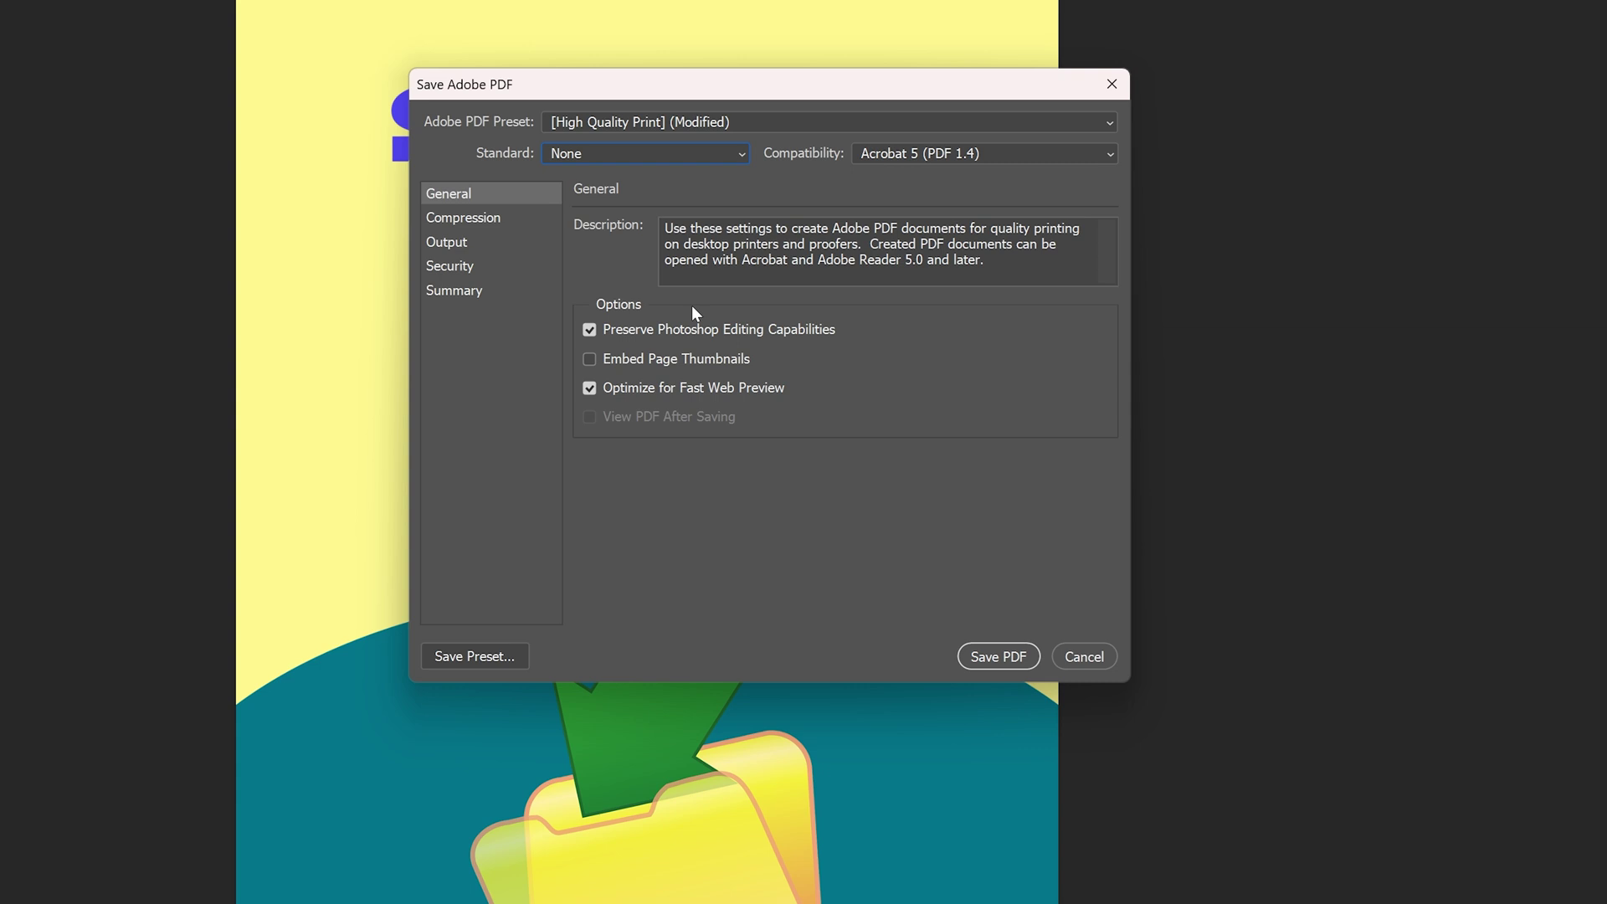
left_click(484, 220)
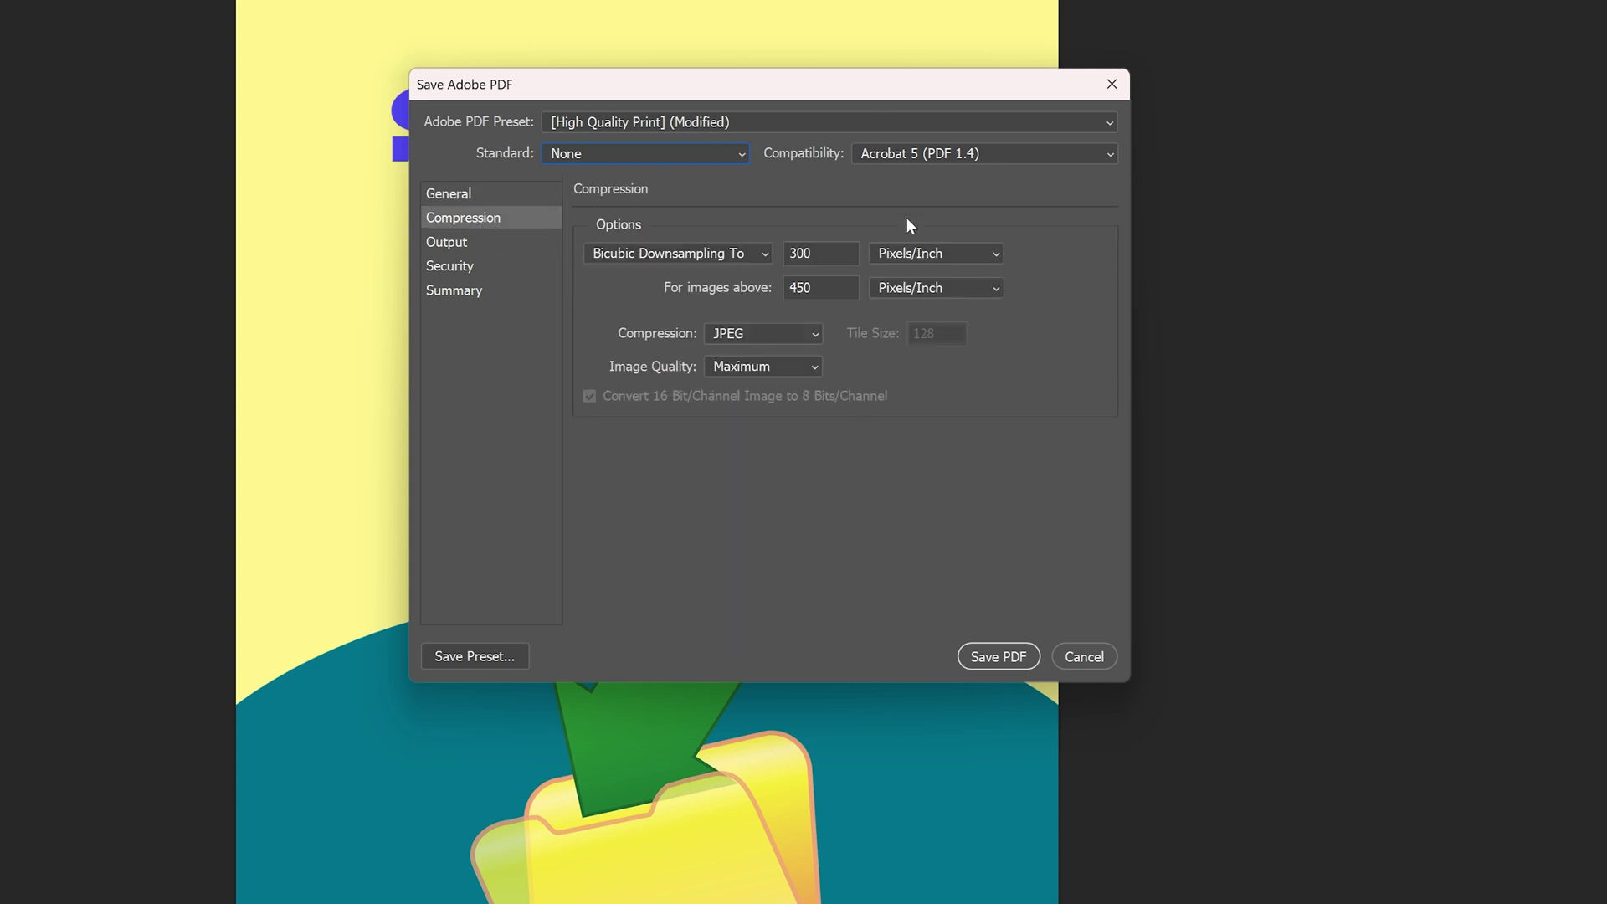
left_click(448, 244)
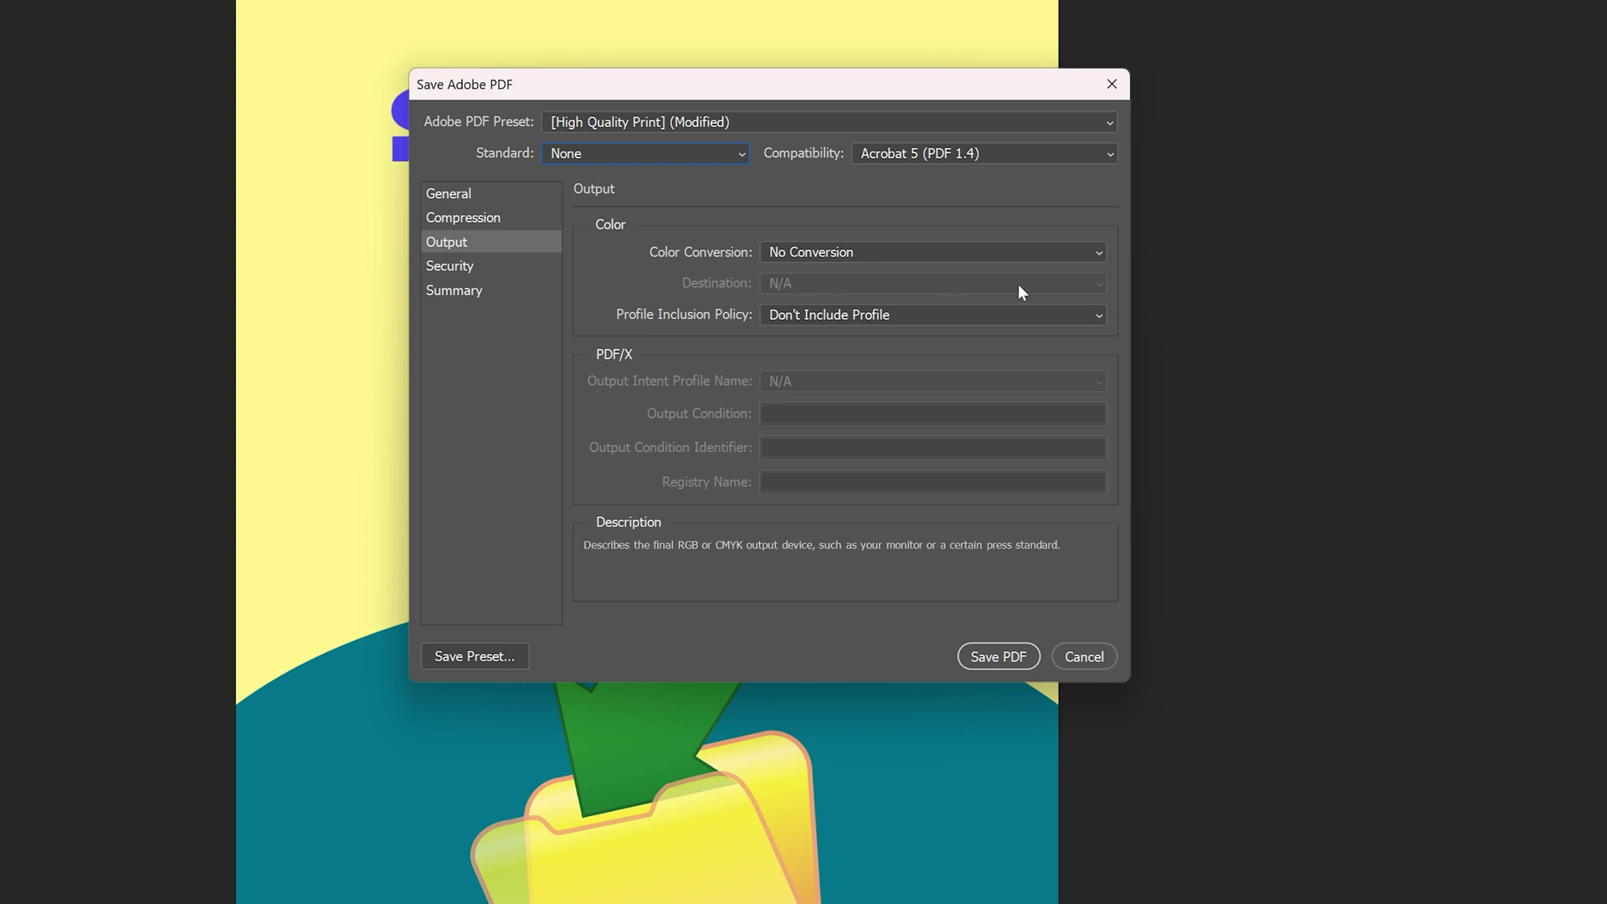
left_click(488, 268)
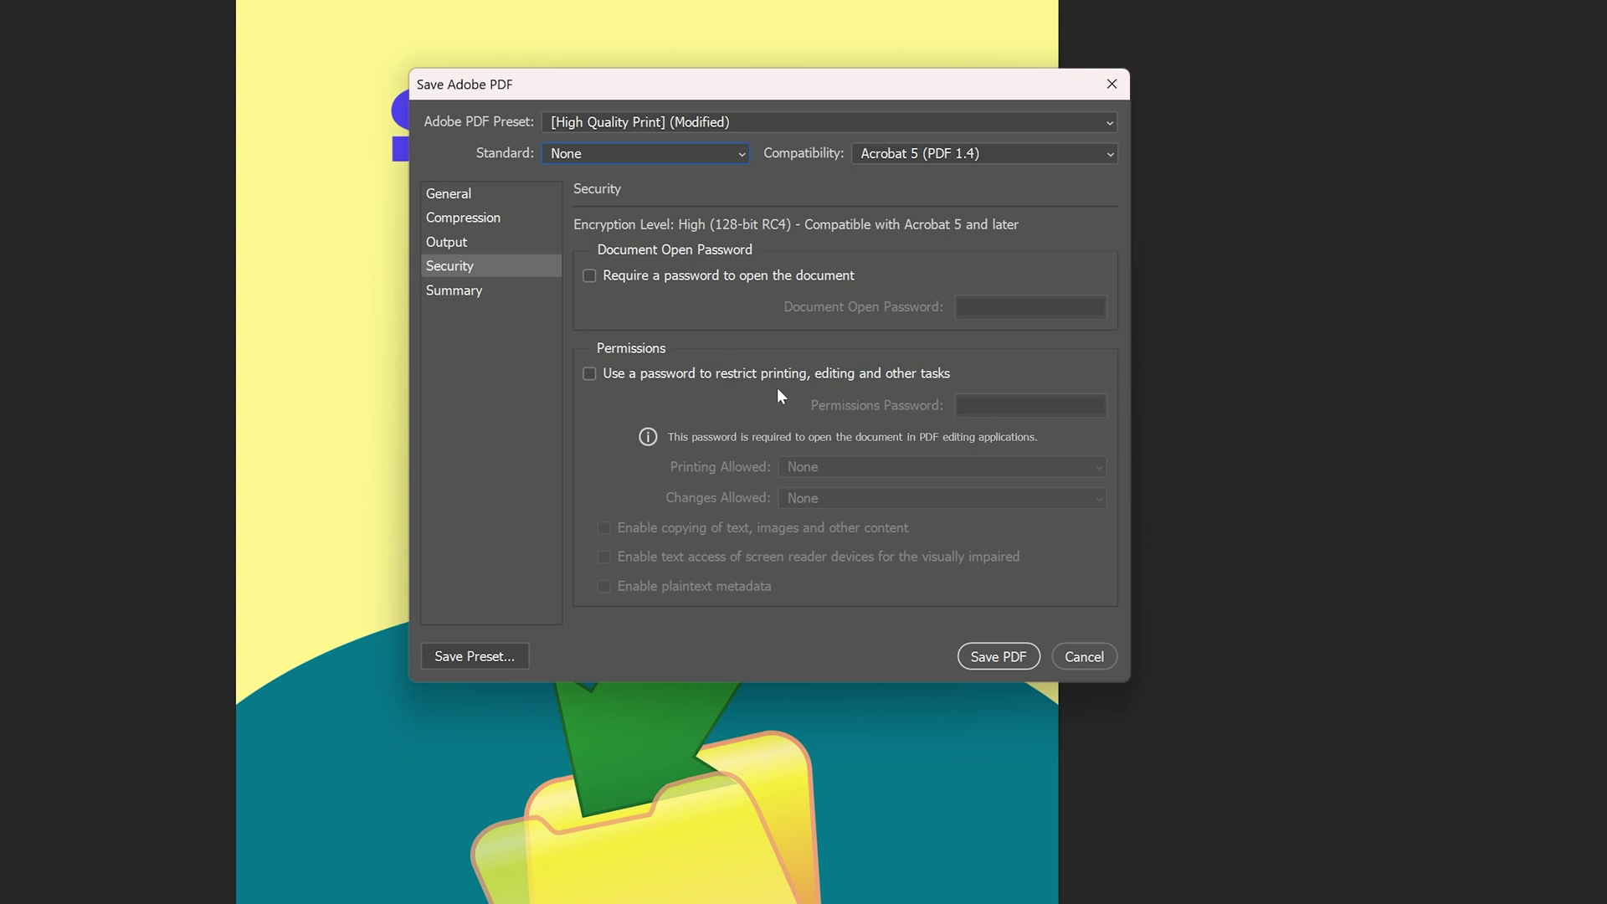
left_click(477, 199)
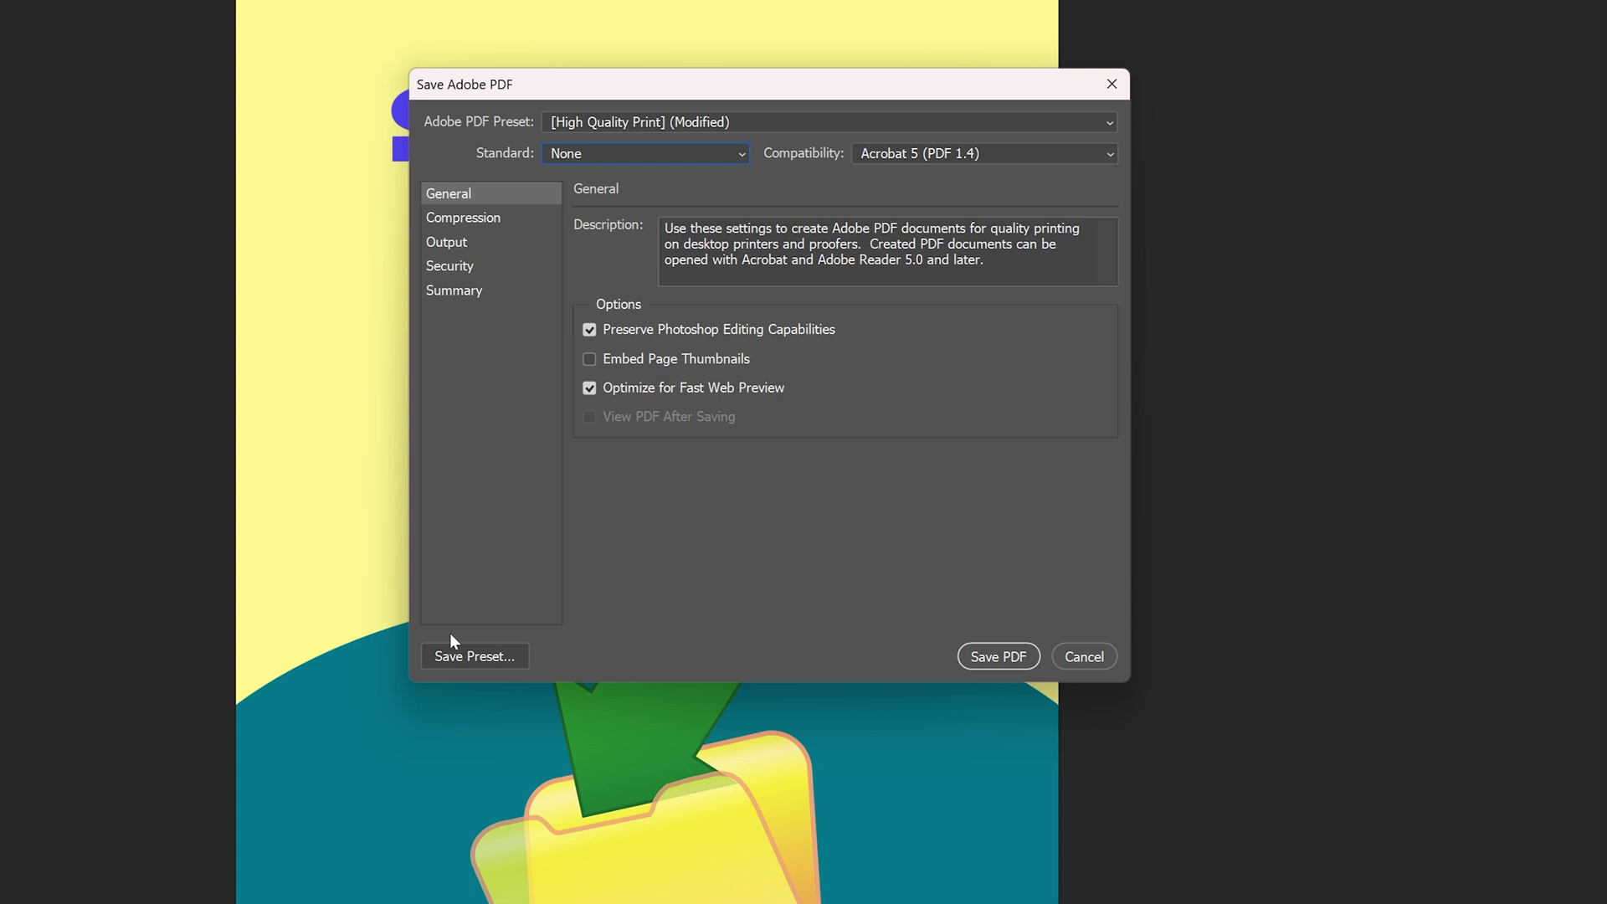
Save the PDF and accept the compatibility warning to write saveaspdf-.pdf.
left_click(986, 656)
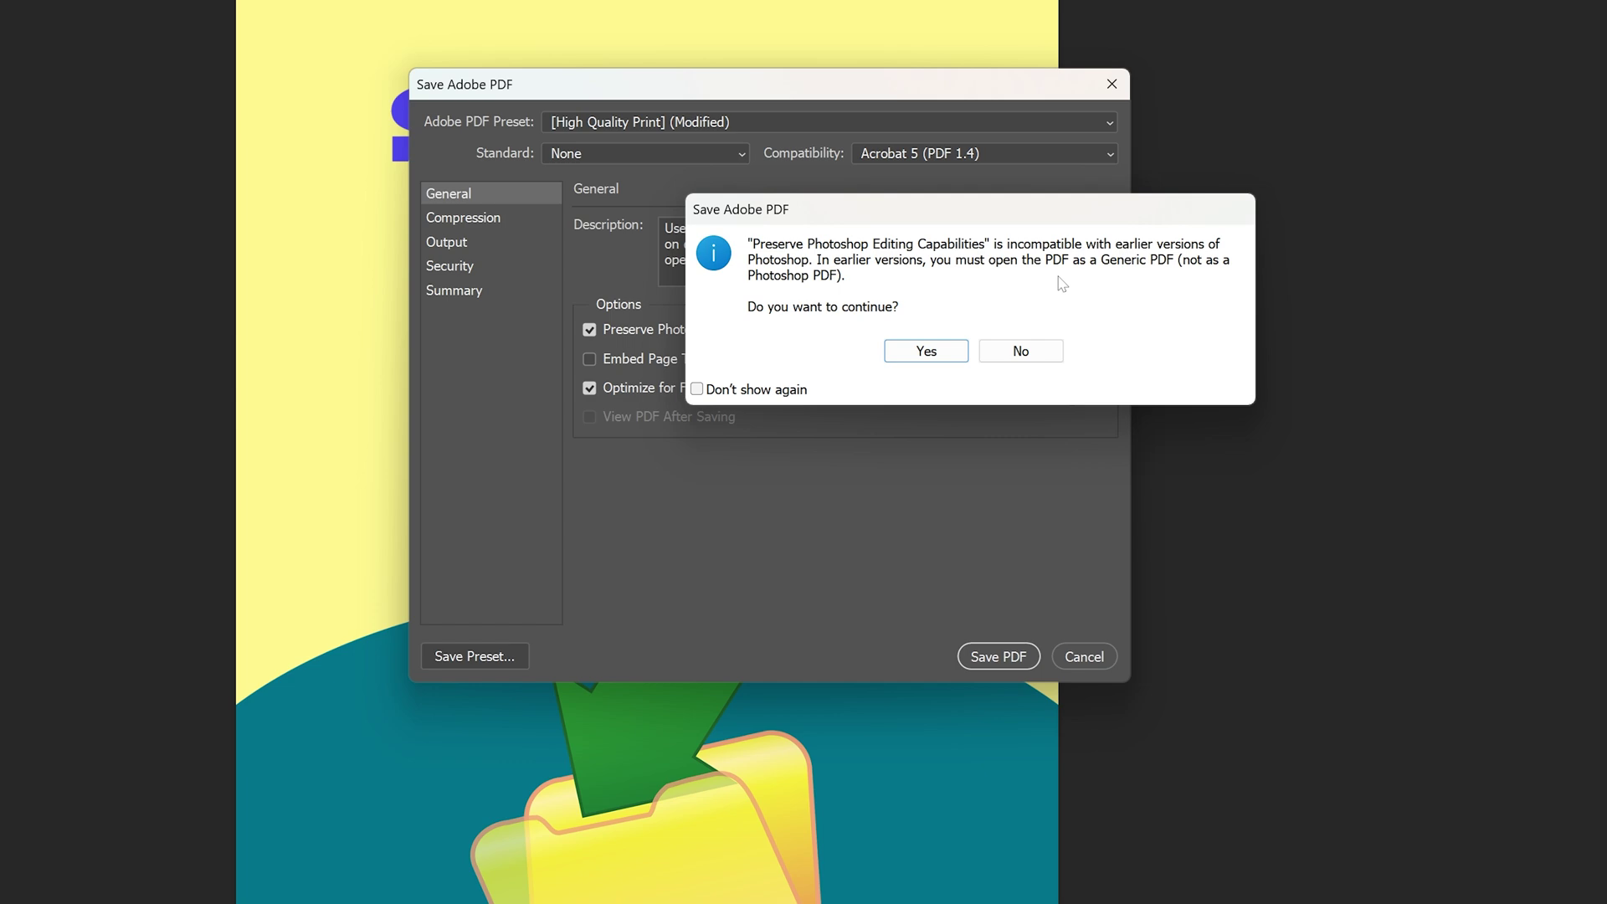
left_click(916, 351)
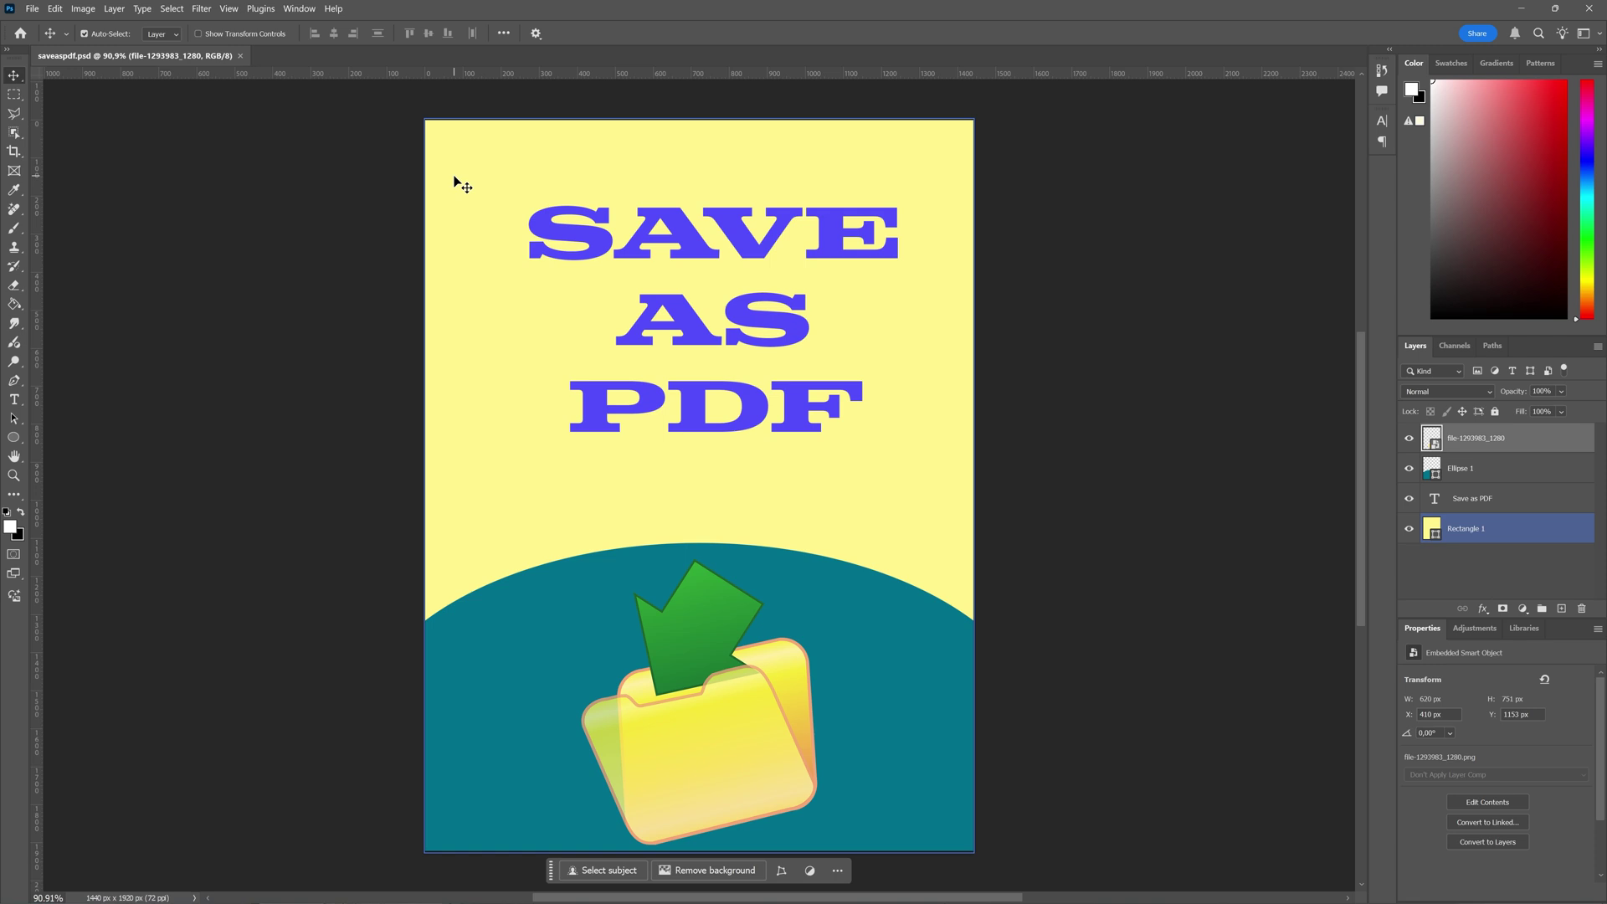
Save another copy as Photoshop PDF, renaming it to saveaspdf-2.
left_click(34, 10)
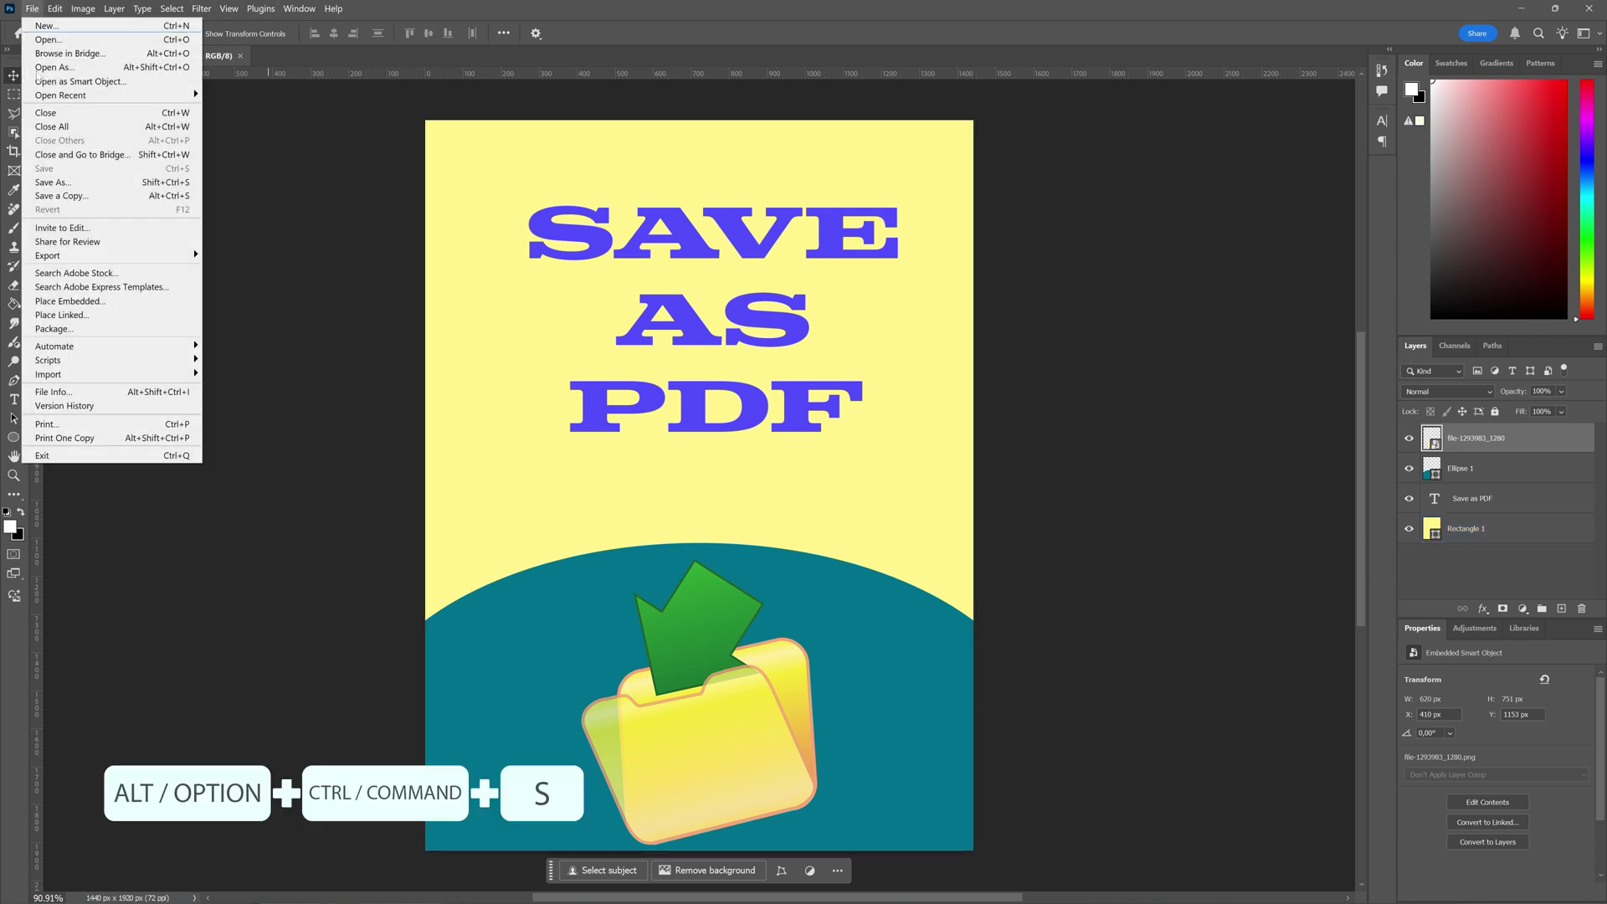
left_click(118, 197)
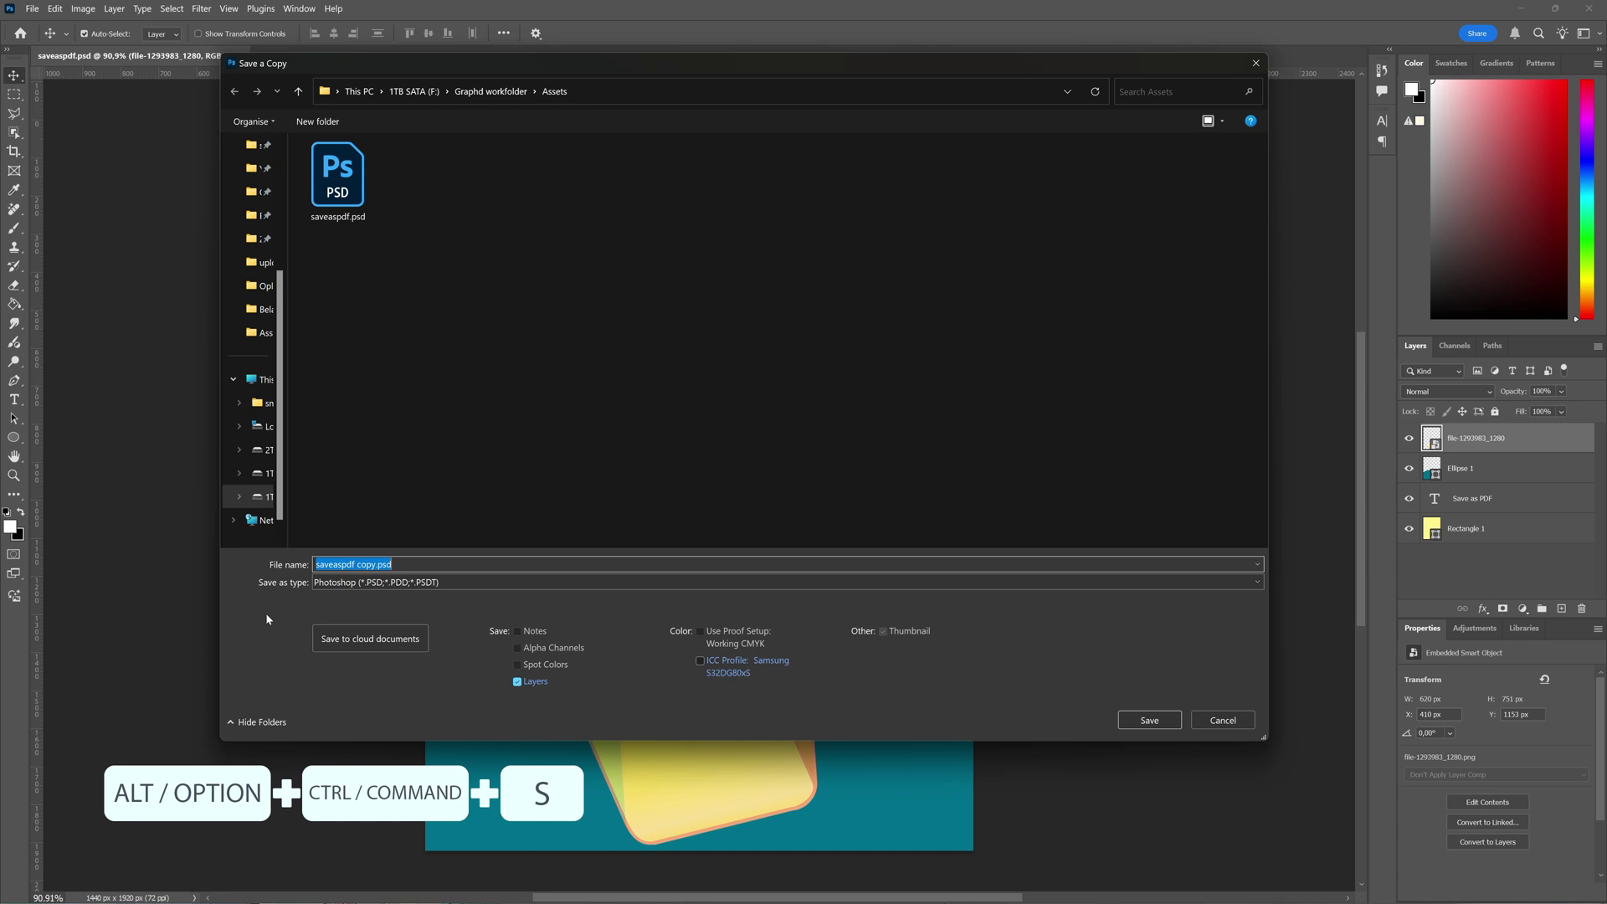
double_click(366, 564)
key("BackSpace")
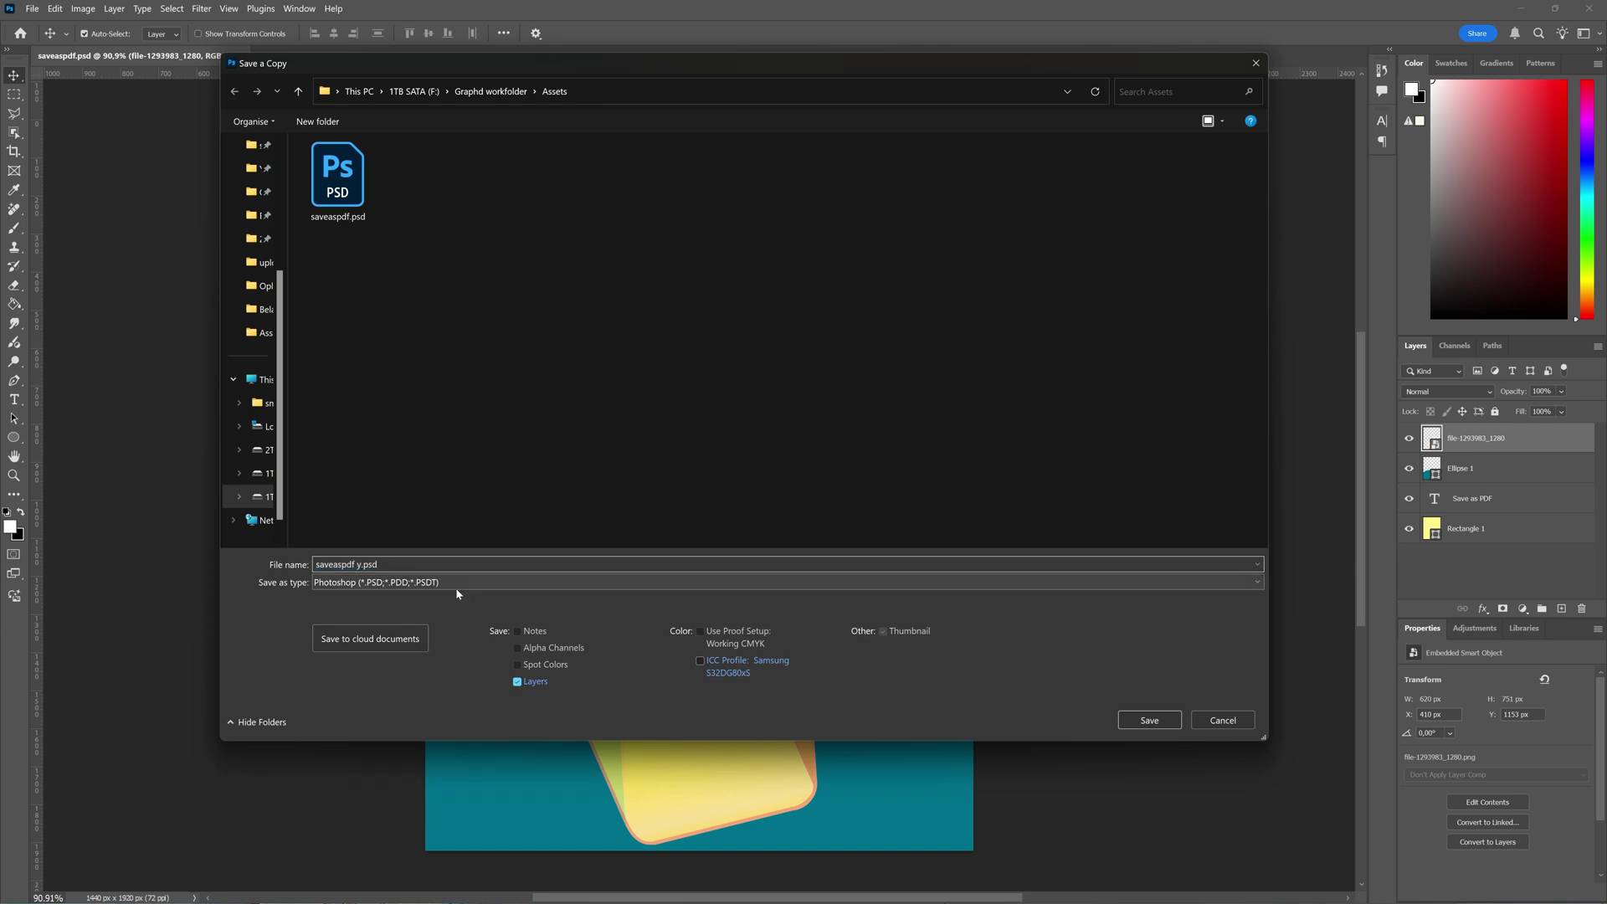
key("BackSpace")
key("Delete")
type("-2")
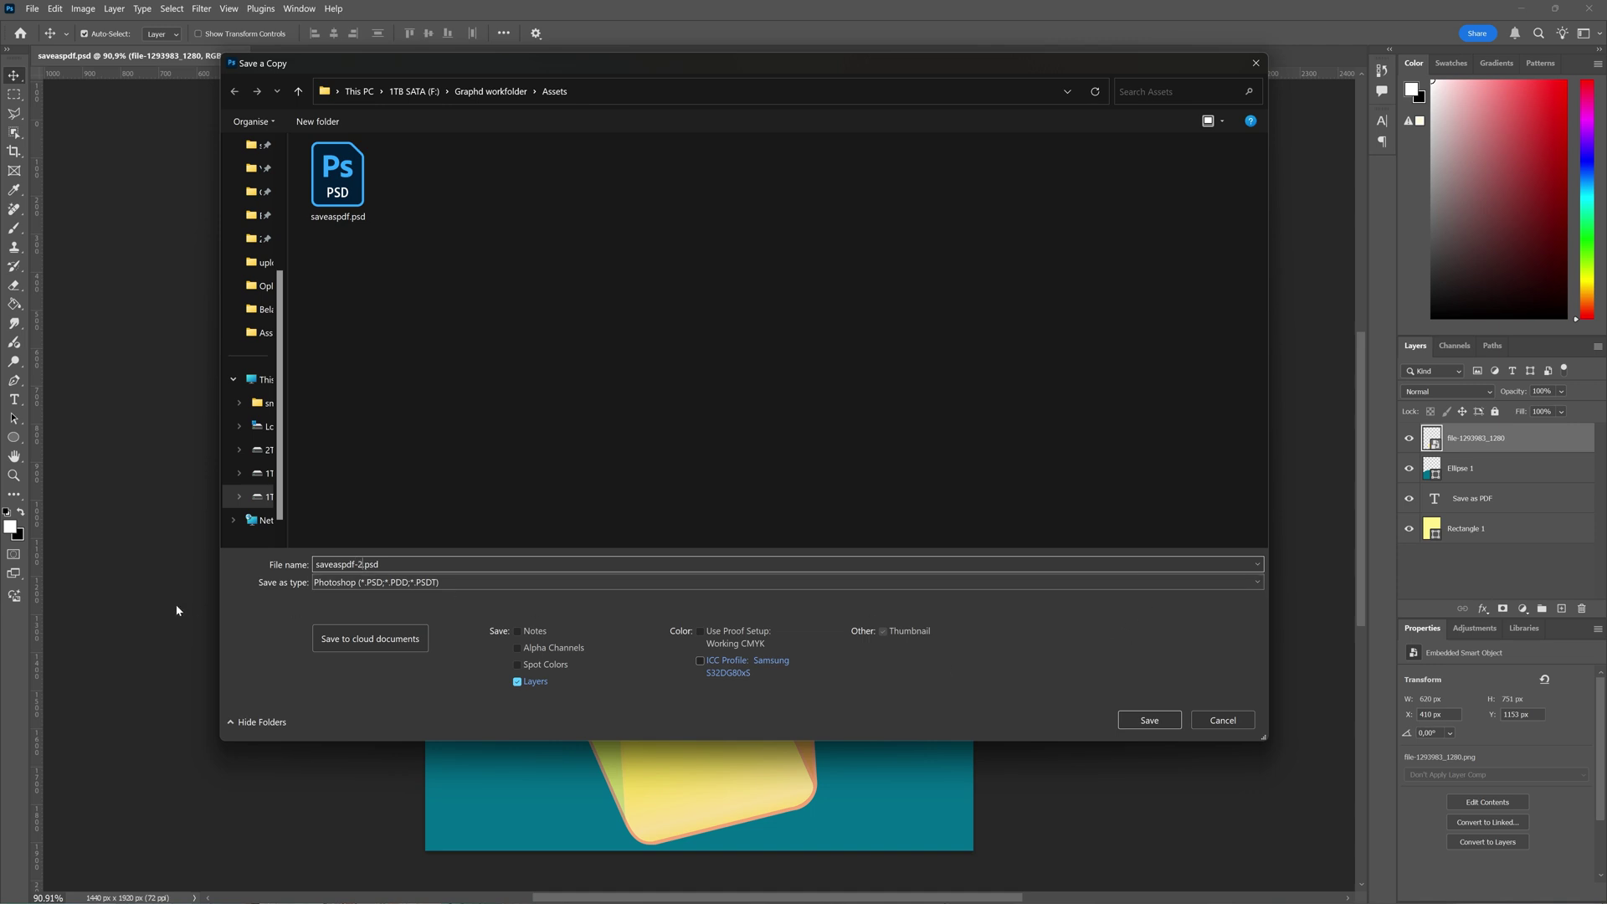
left_click(411, 581)
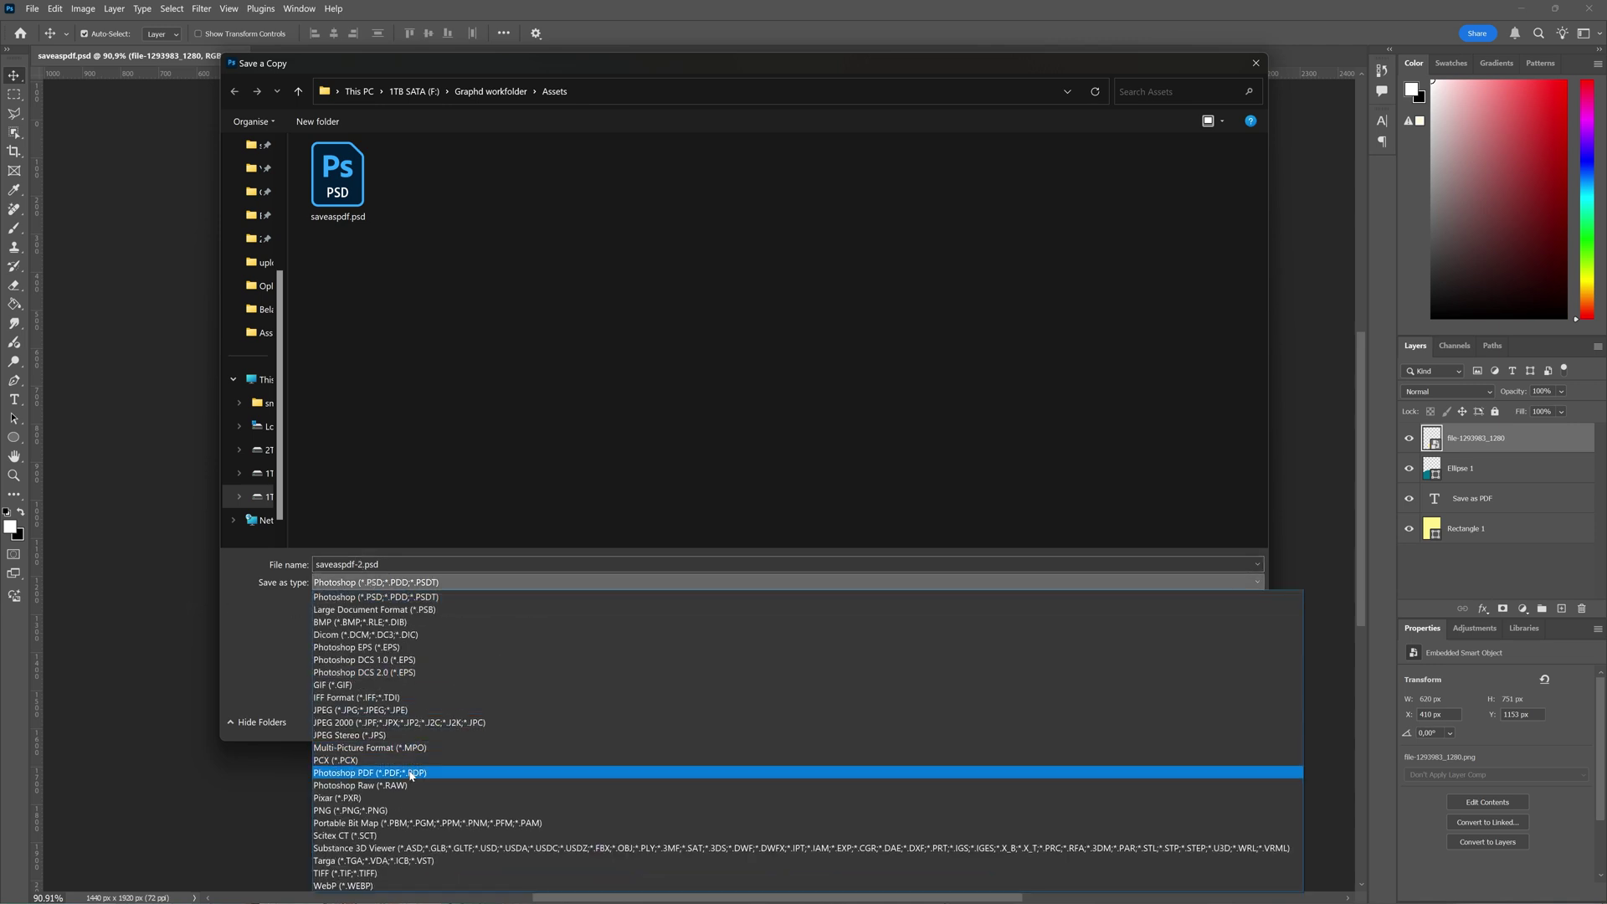
left_click(421, 774)
left_click(1148, 722)
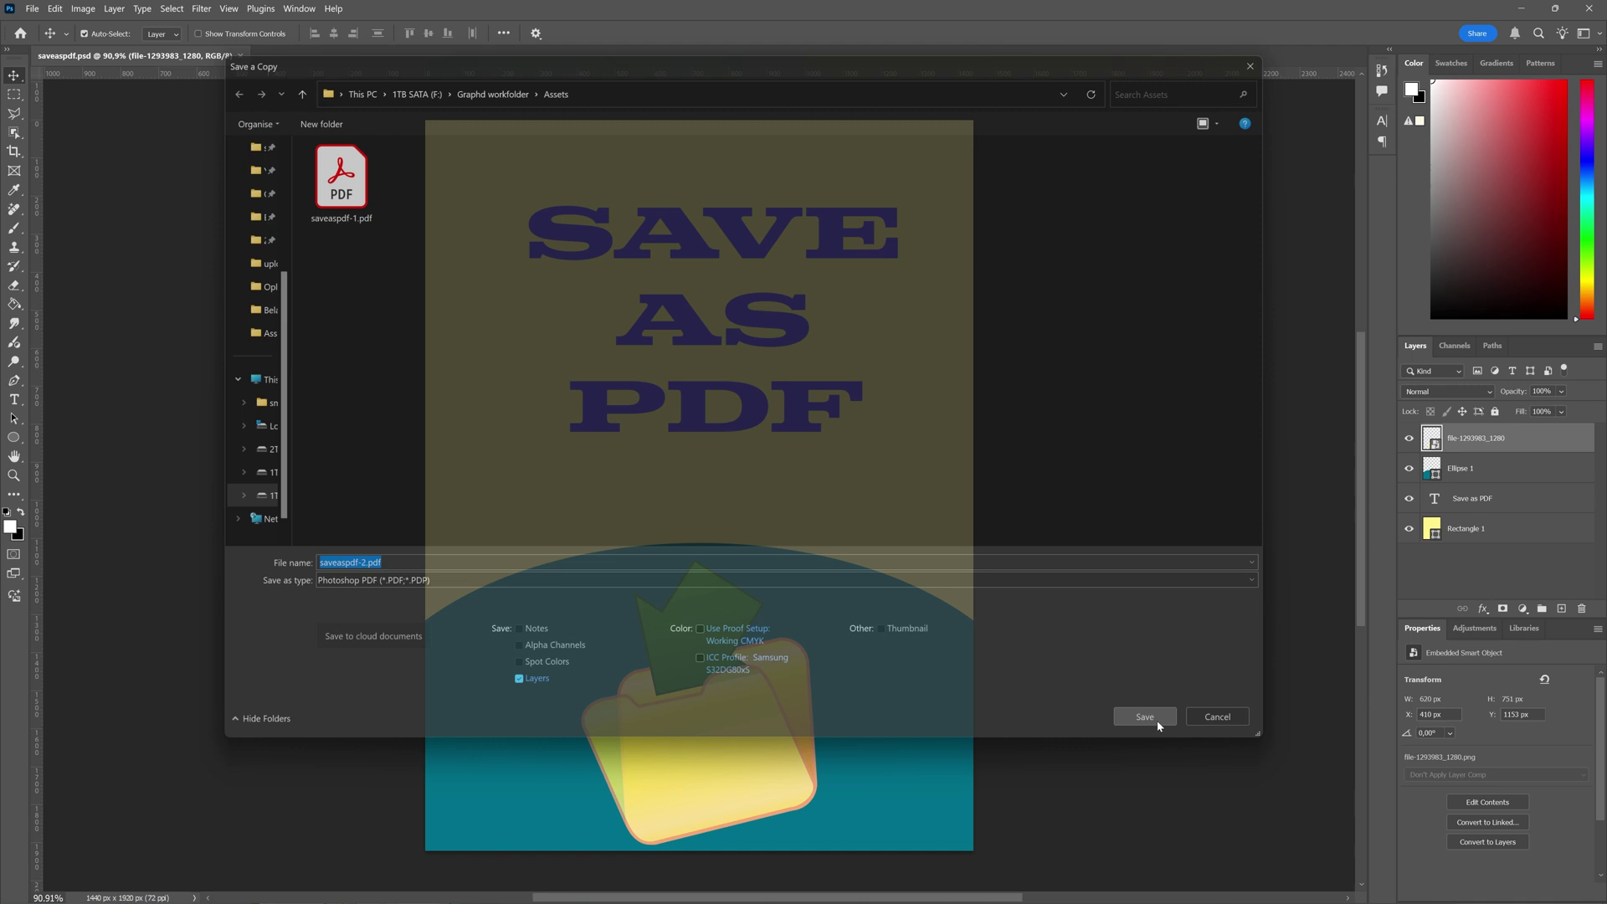
Dismiss the notice, untick Preserve Photoshop Editing Capabilities and save the flattened PDF.
left_click(865, 361)
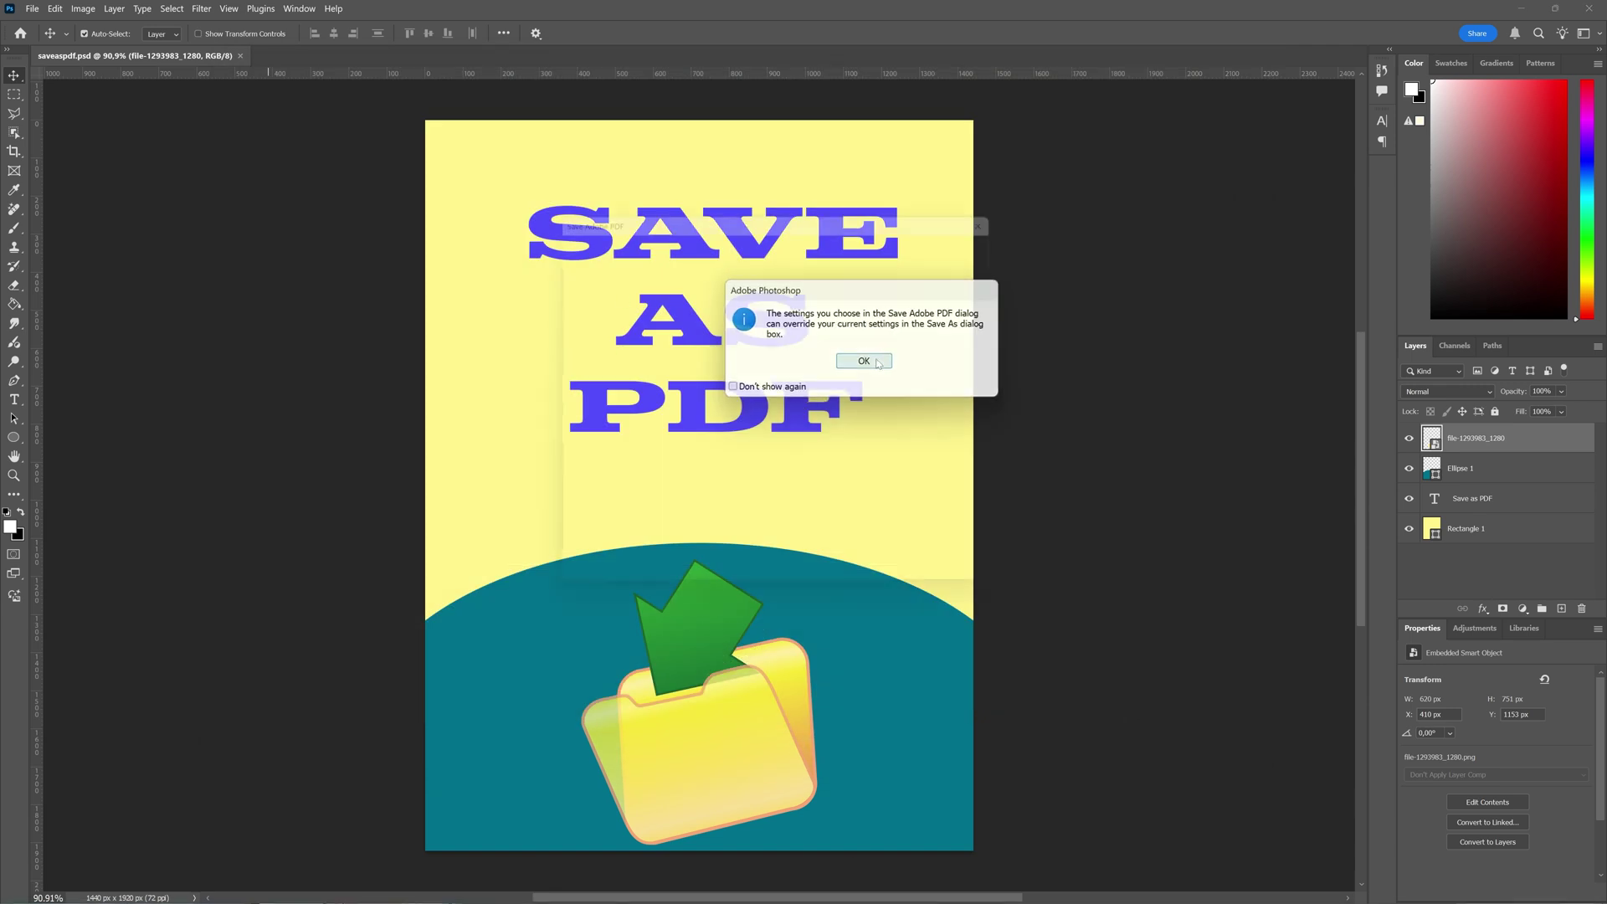
left_click(676, 373)
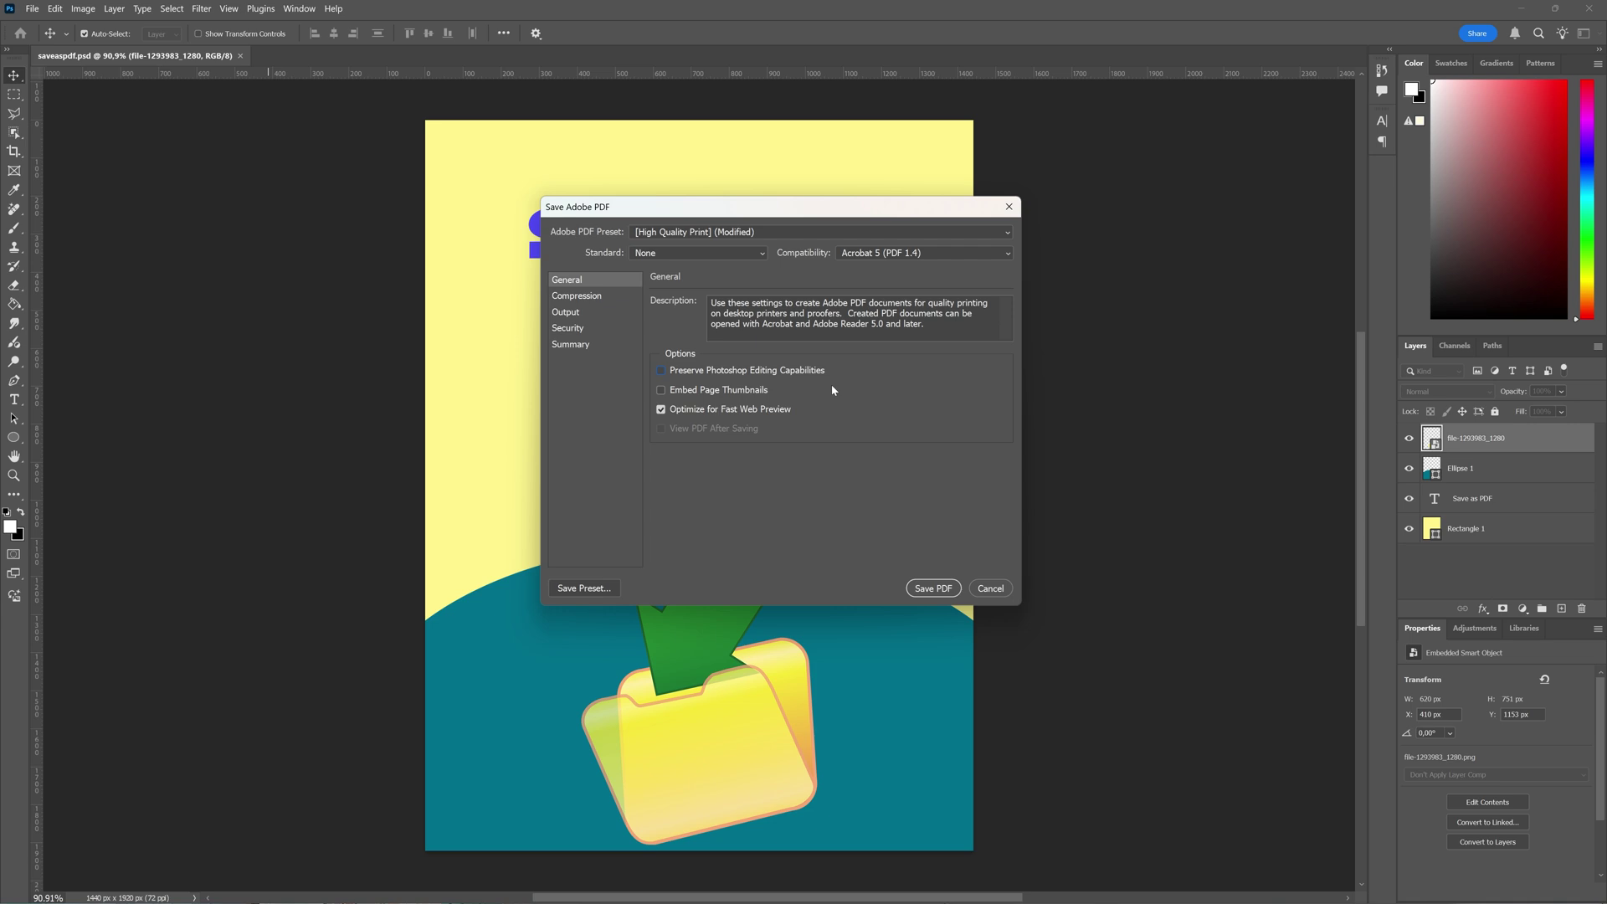
left_click(936, 593)
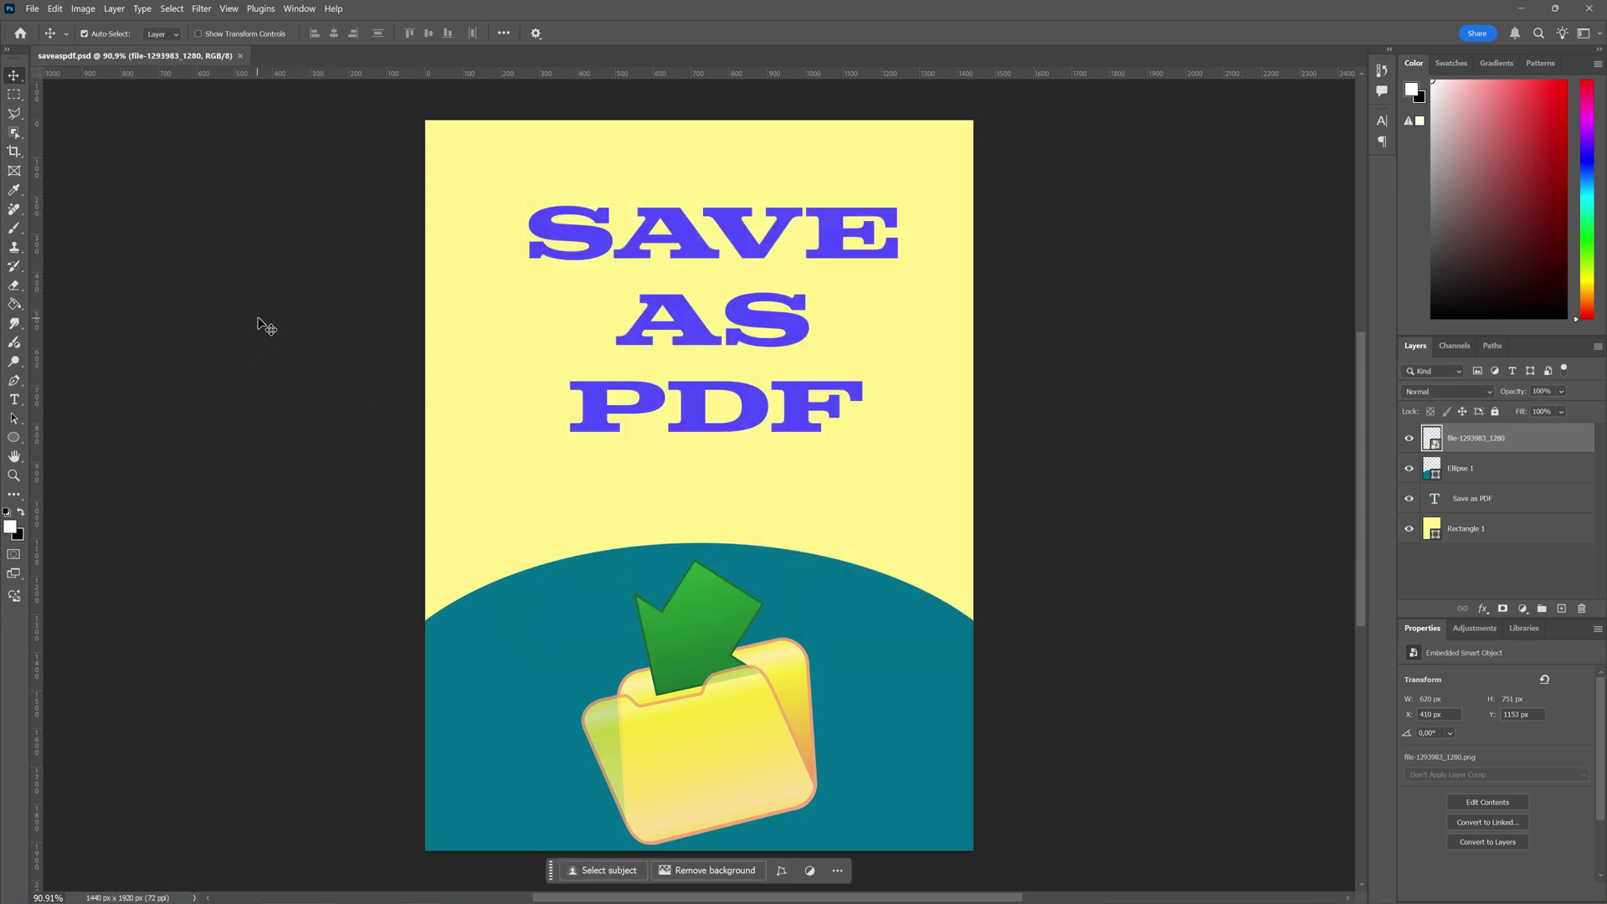
Open saveaspdf-1.pdf and saveaspdf-2.pdf together from the File > Open browser.
left_click(32, 9)
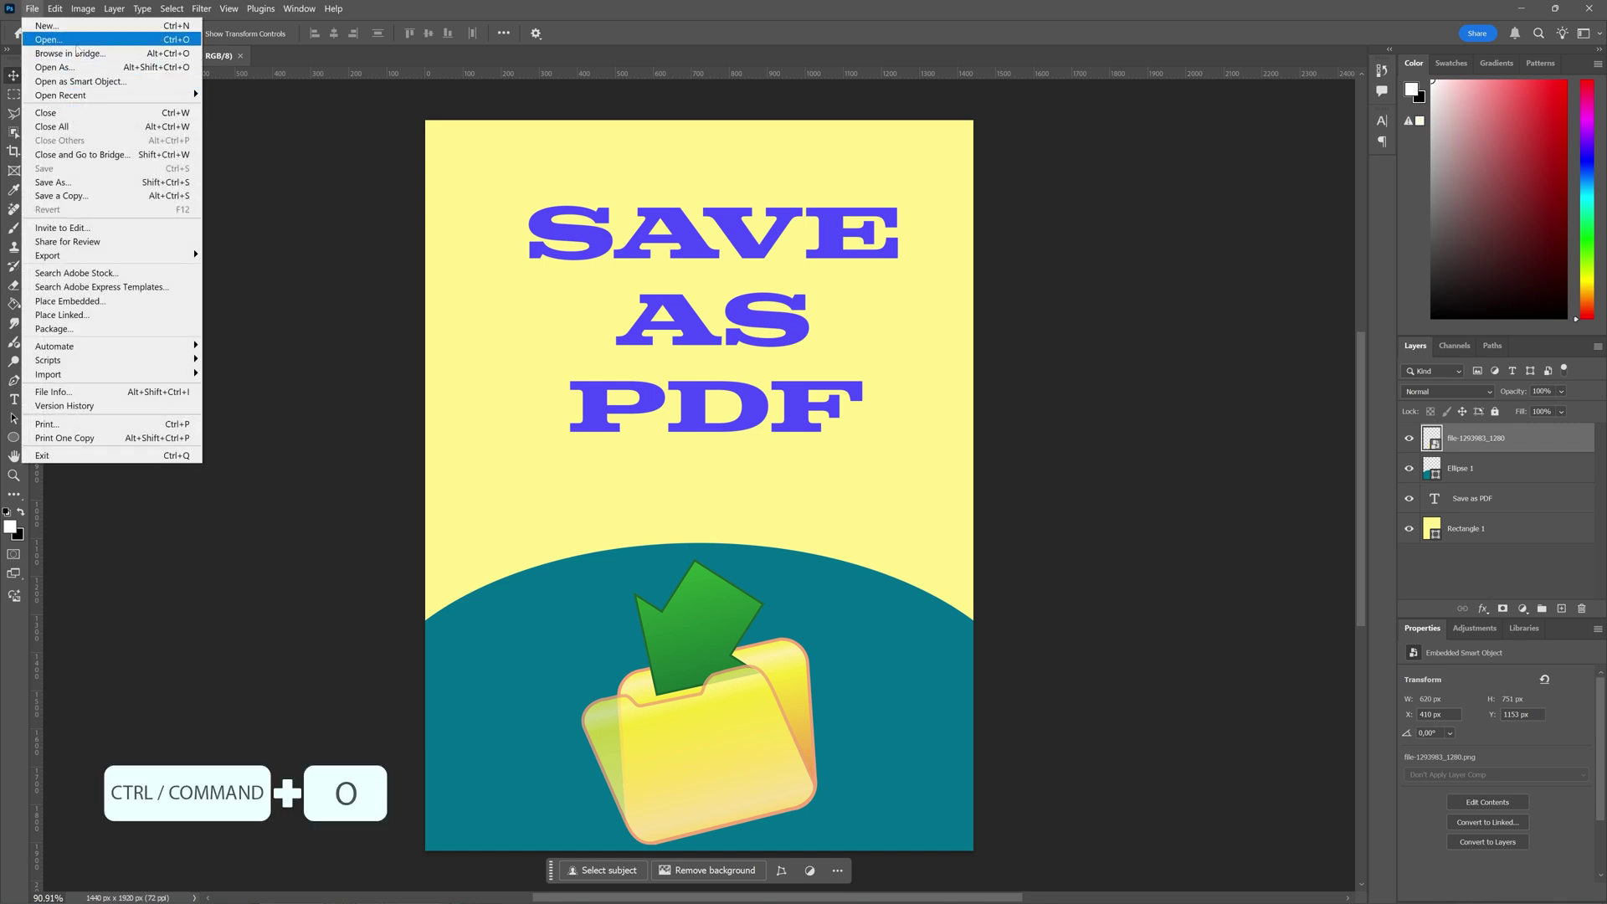
left_click(75, 42)
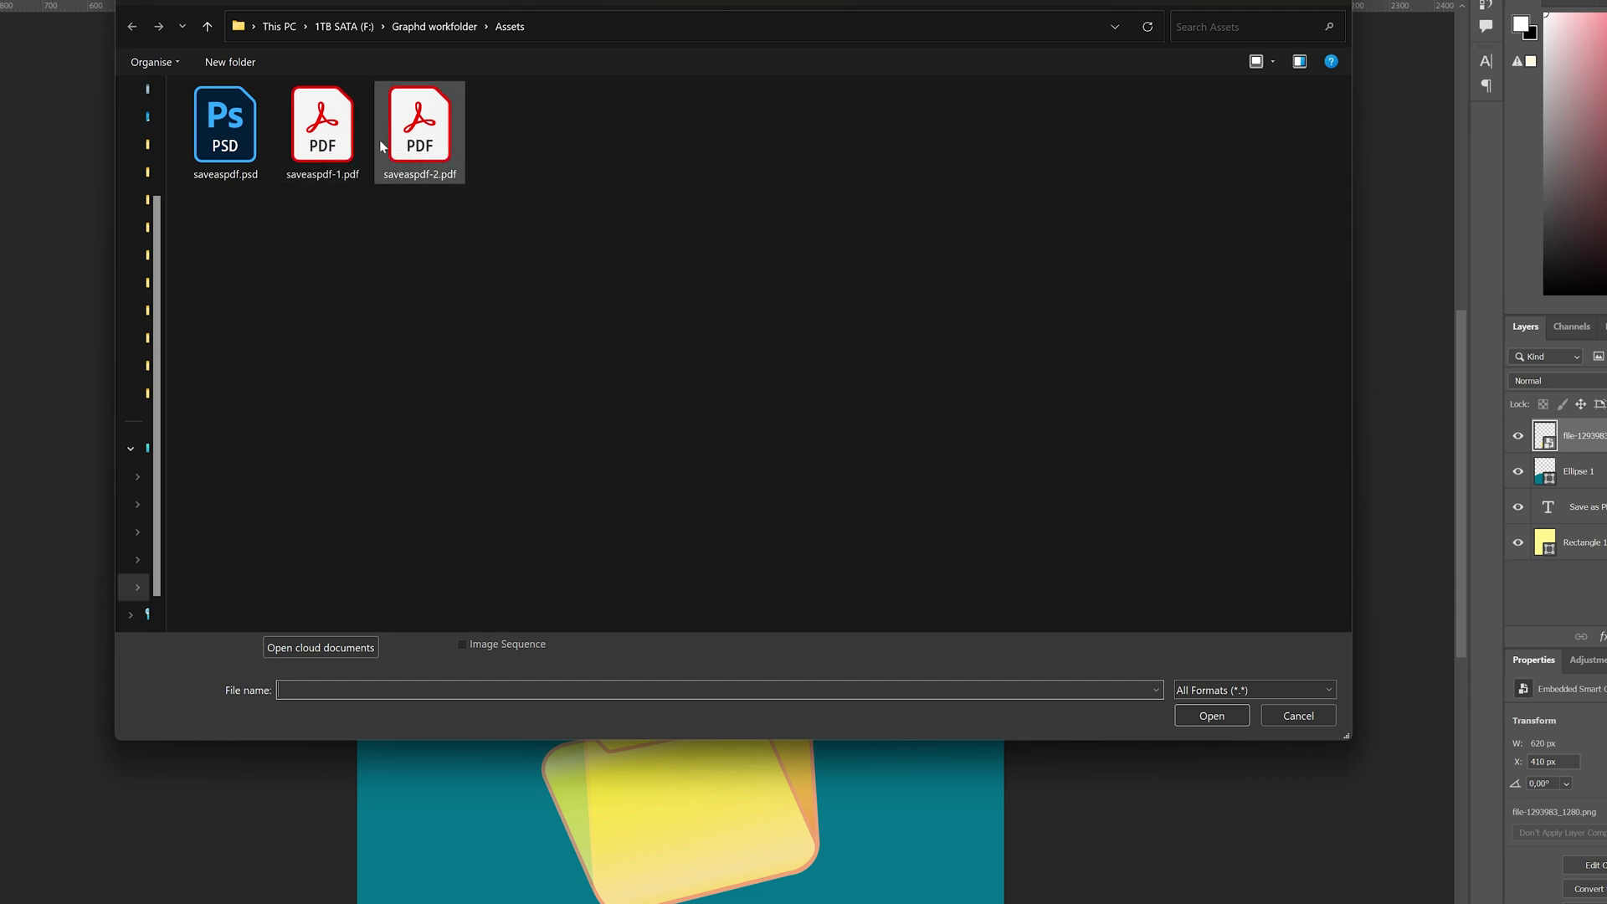
left_click(325, 138)
left_click(439, 168, "shift")
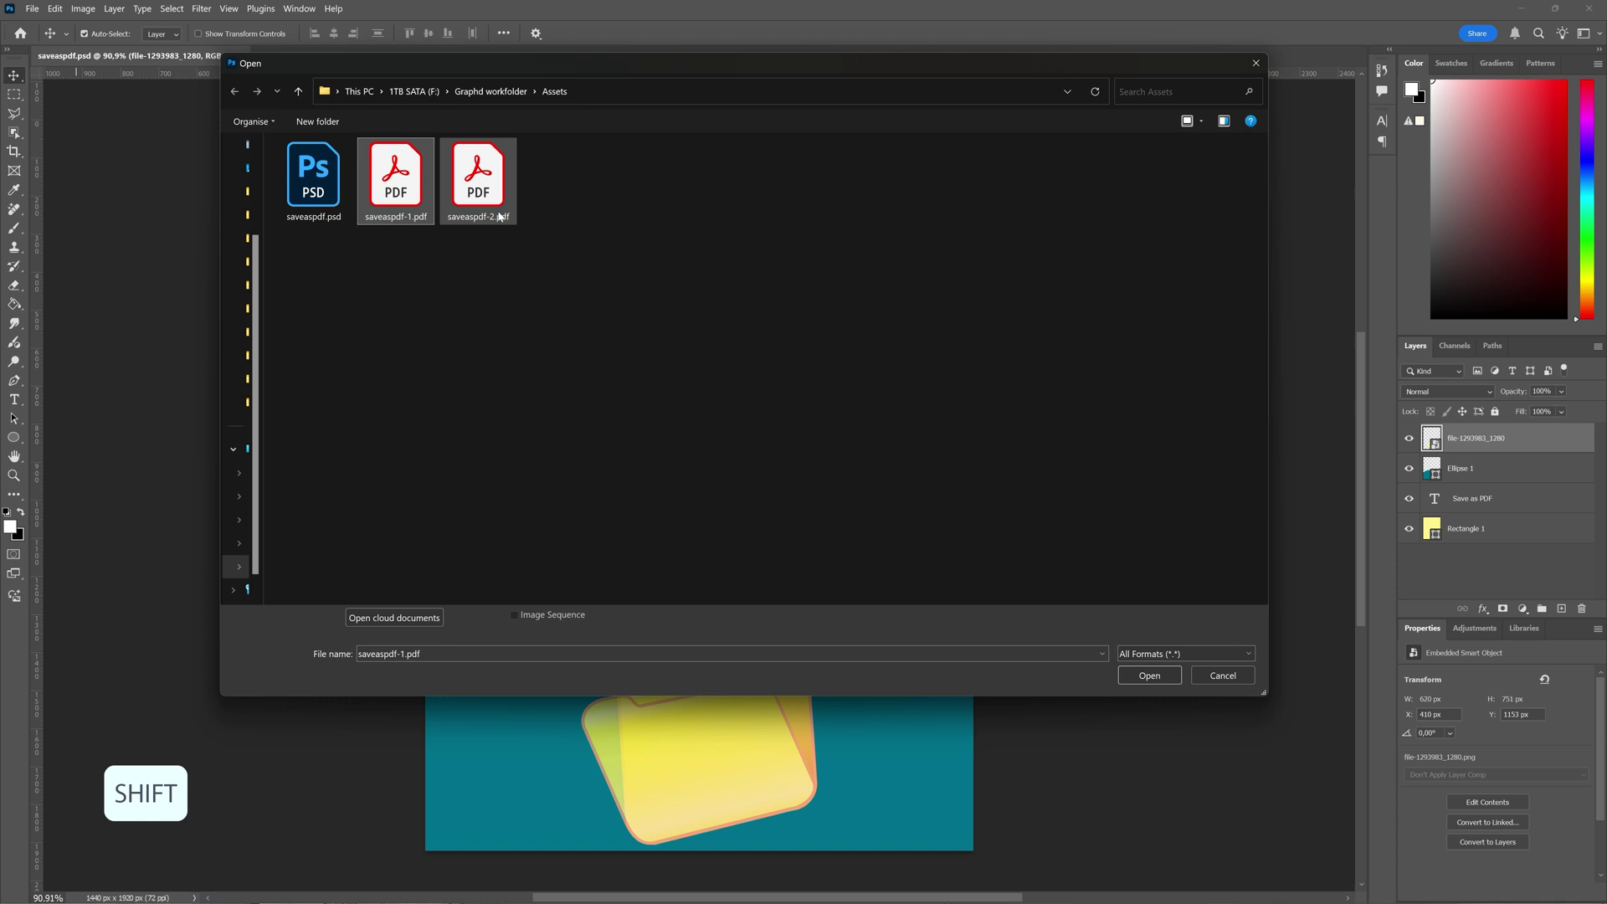
left_click(498, 219, "shift")
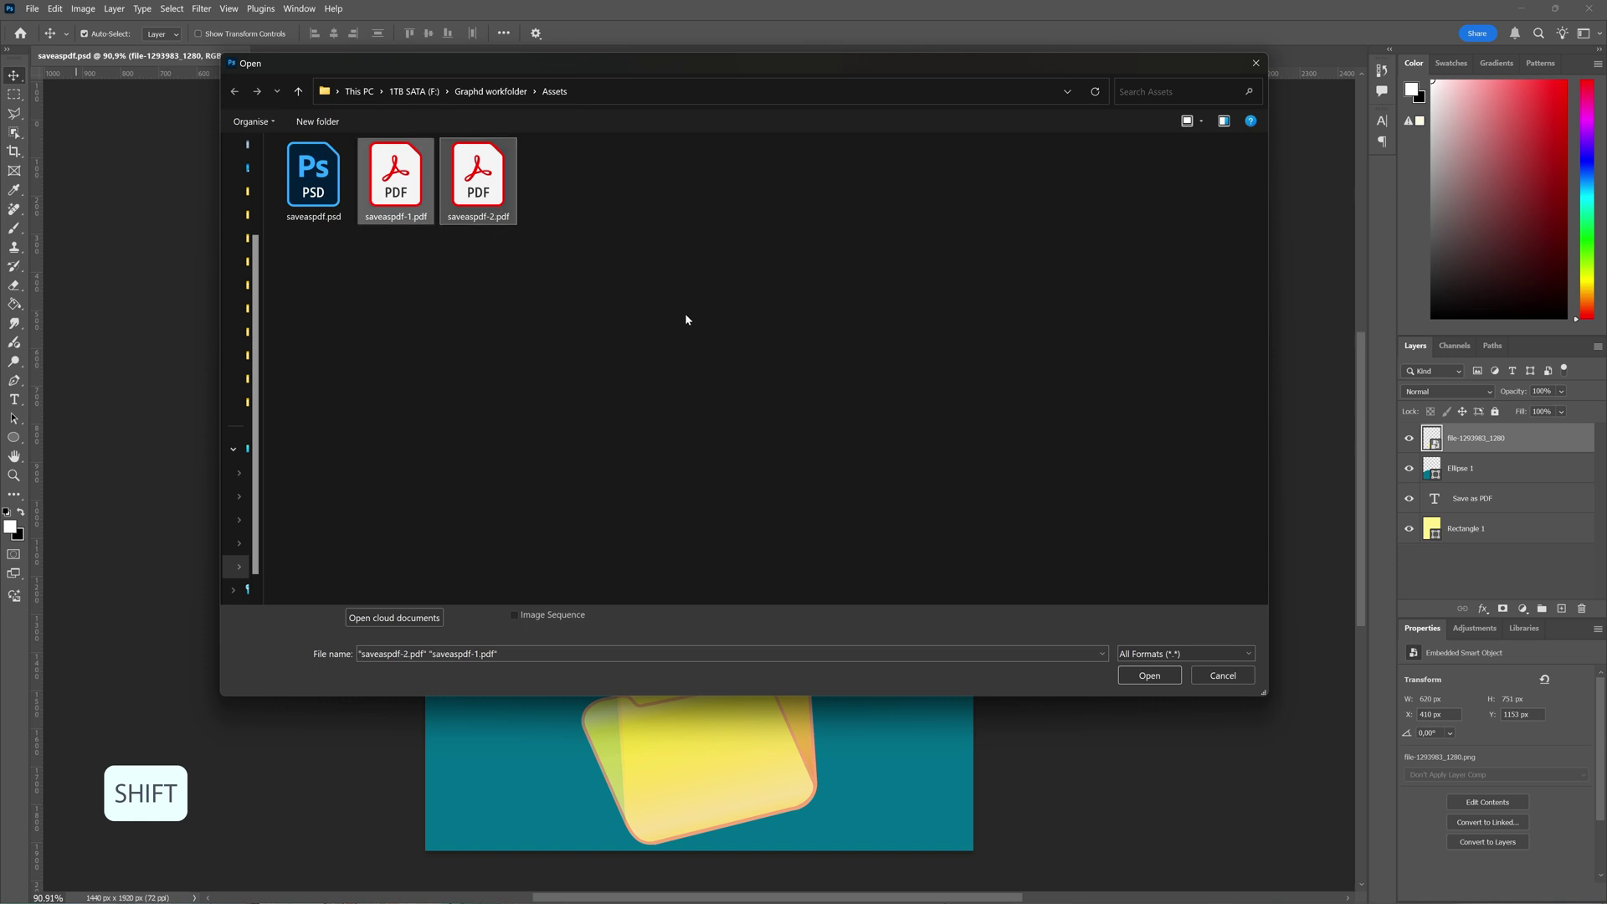
left_click(1149, 675)
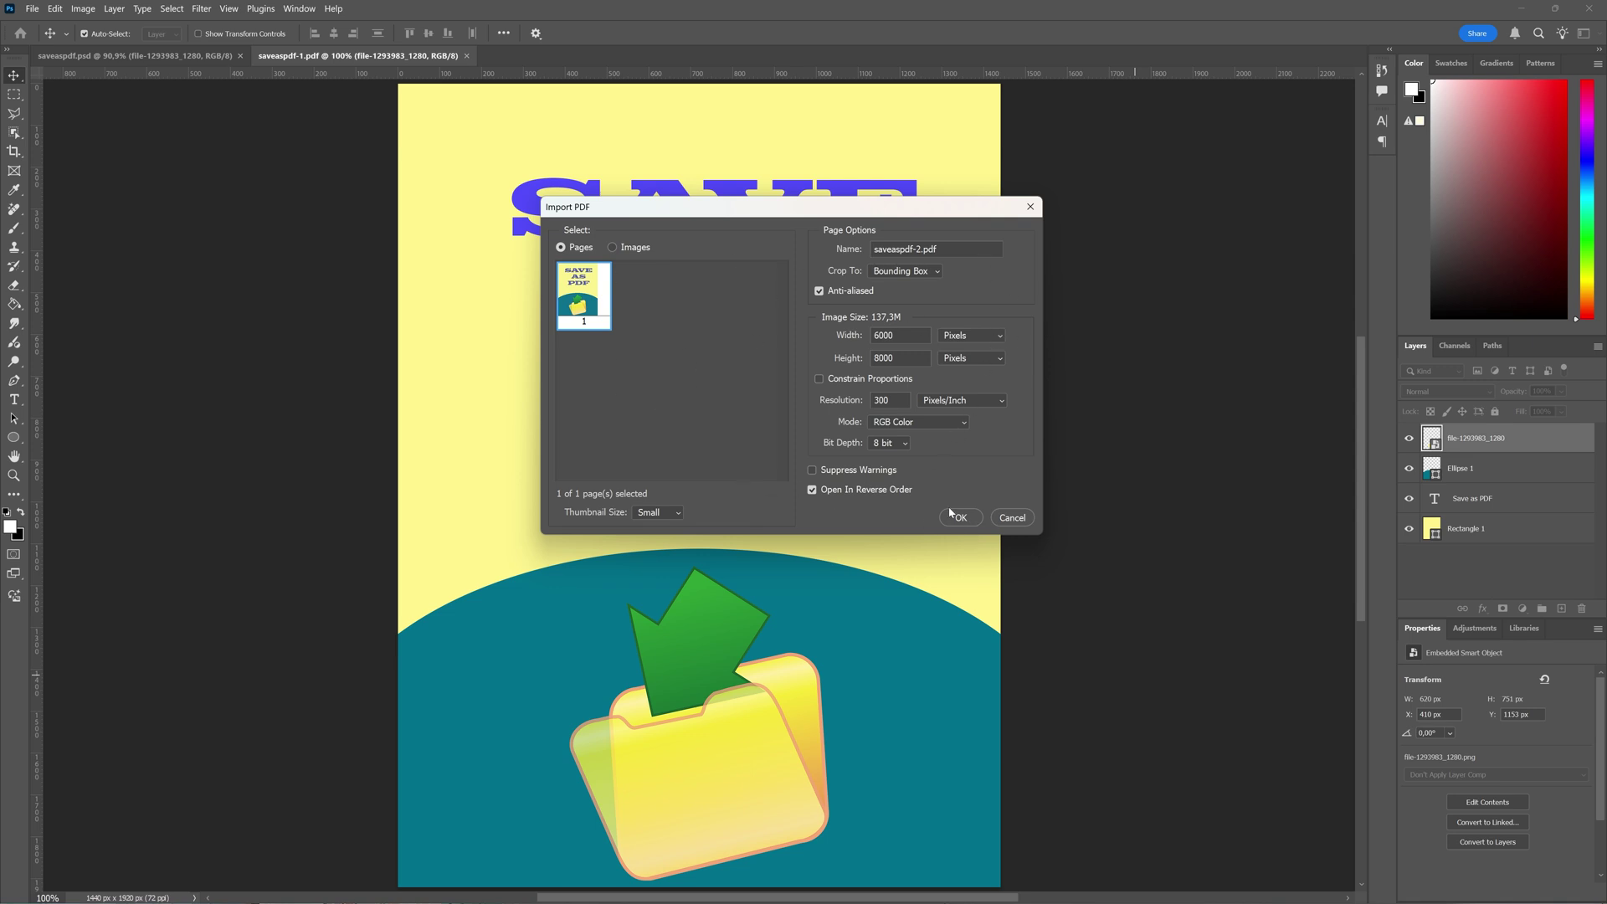
left_click(971, 517)
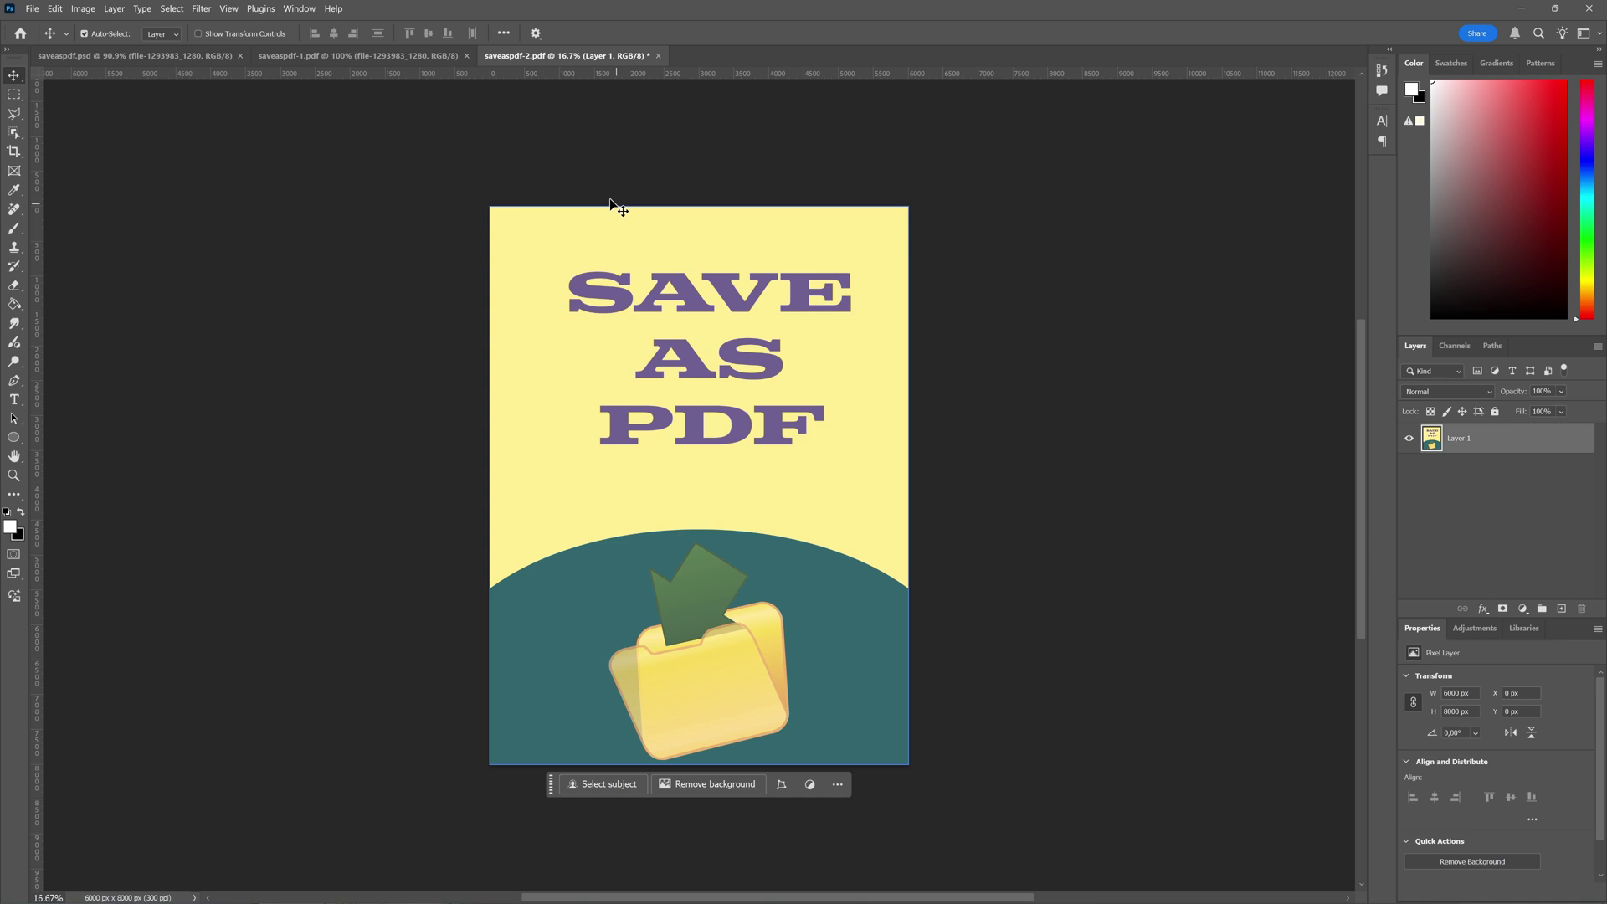
left_click(363, 56)
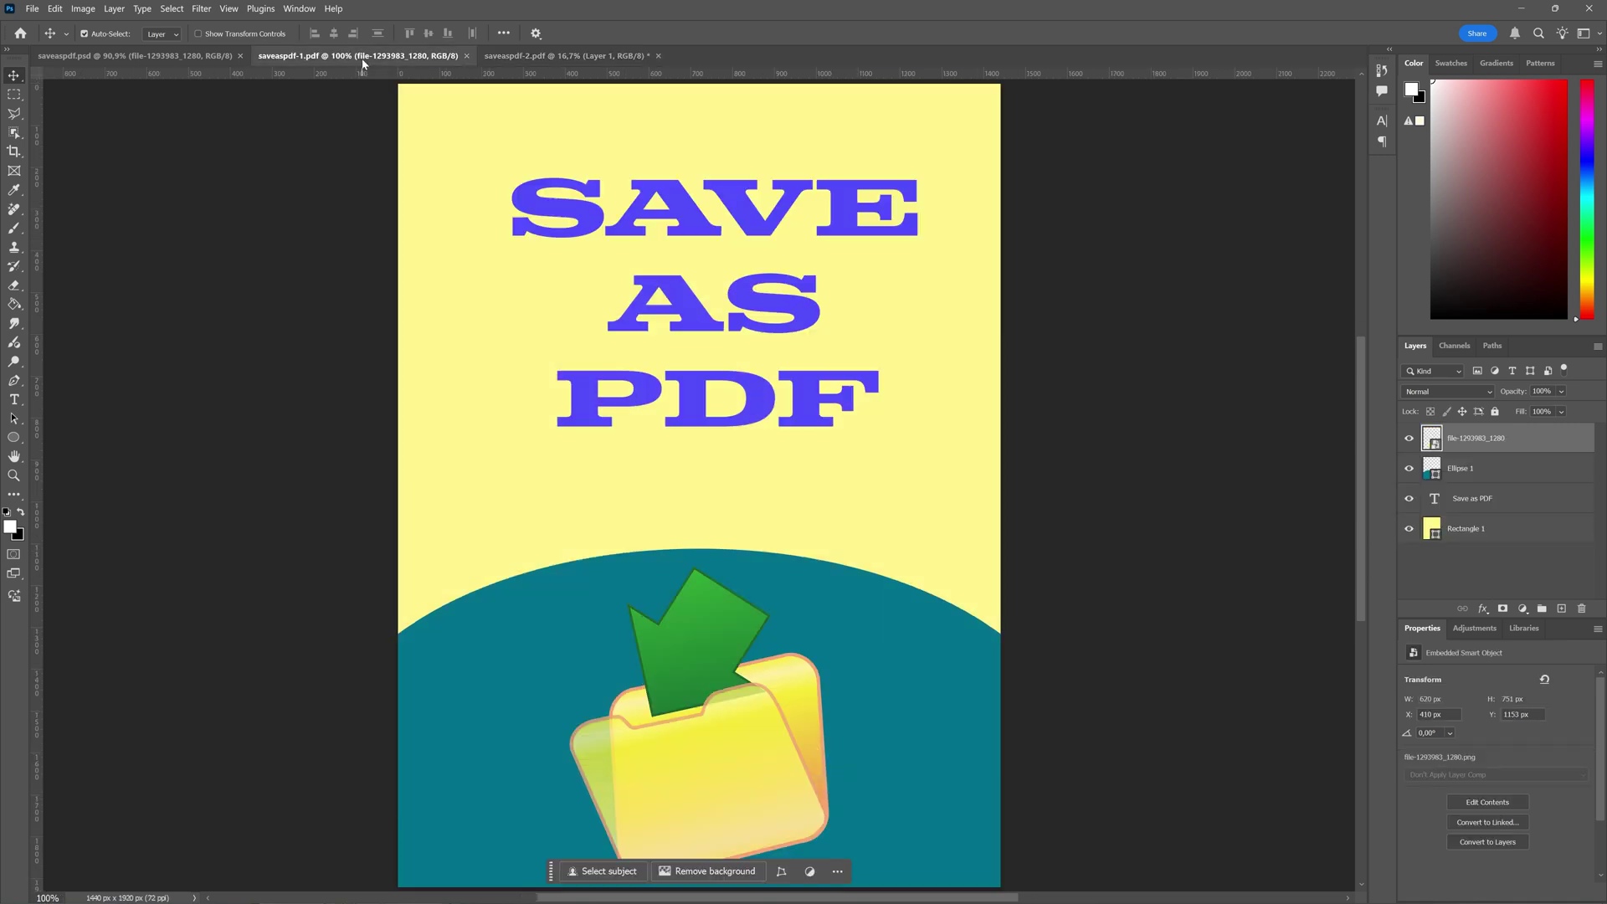
left_click(544, 475)
left_click(1473, 498)
left_click(1424, 586)
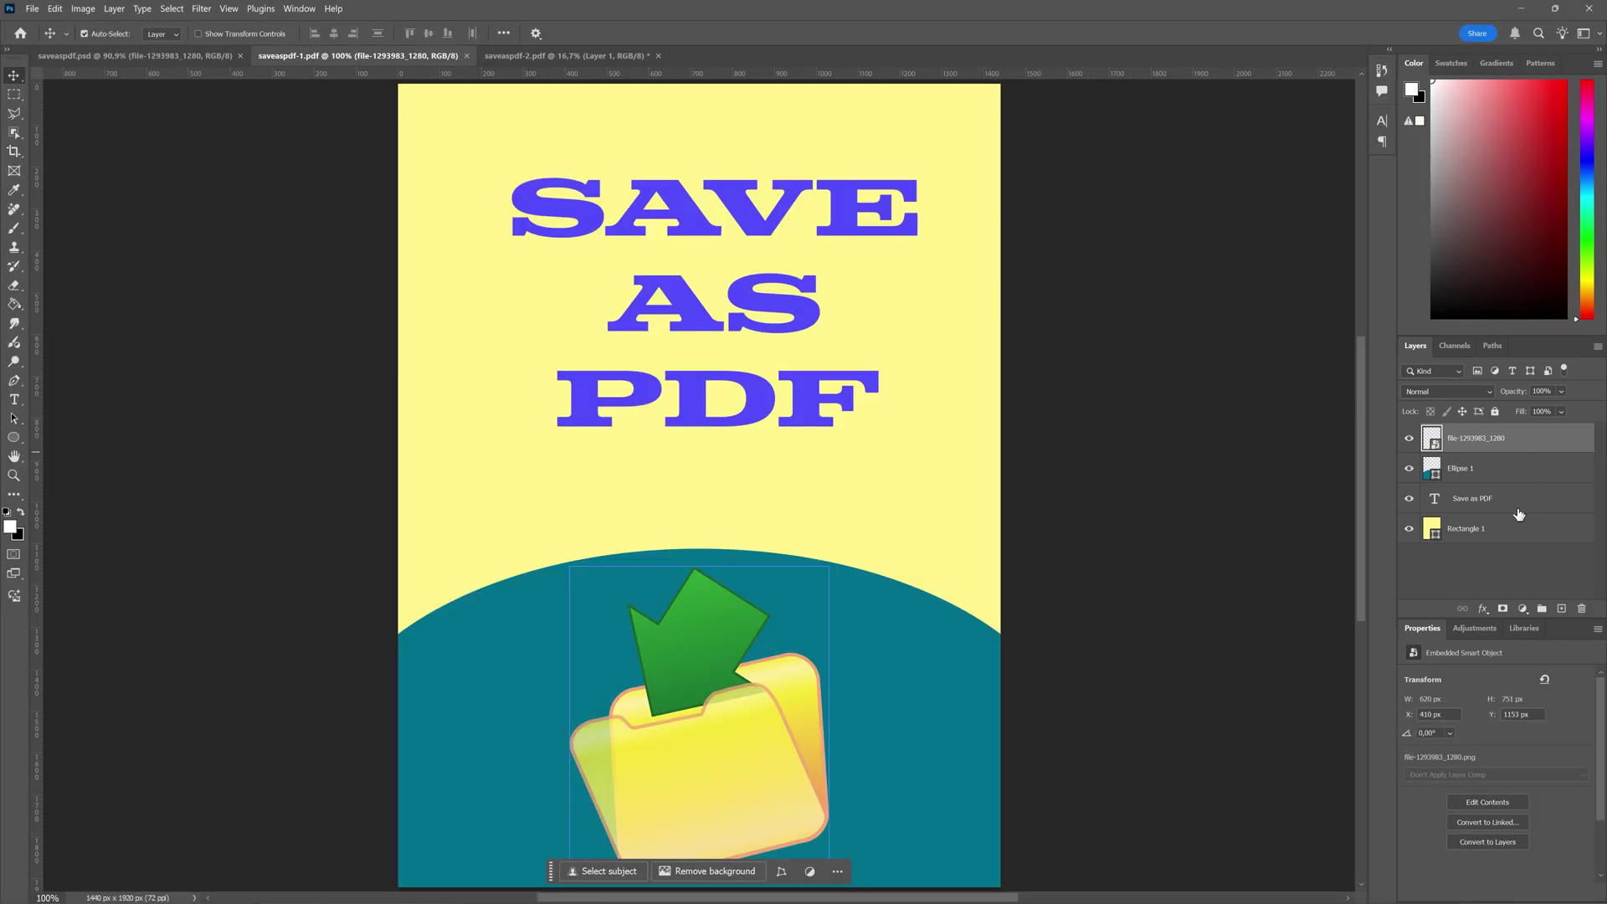
left_click(1519, 534)
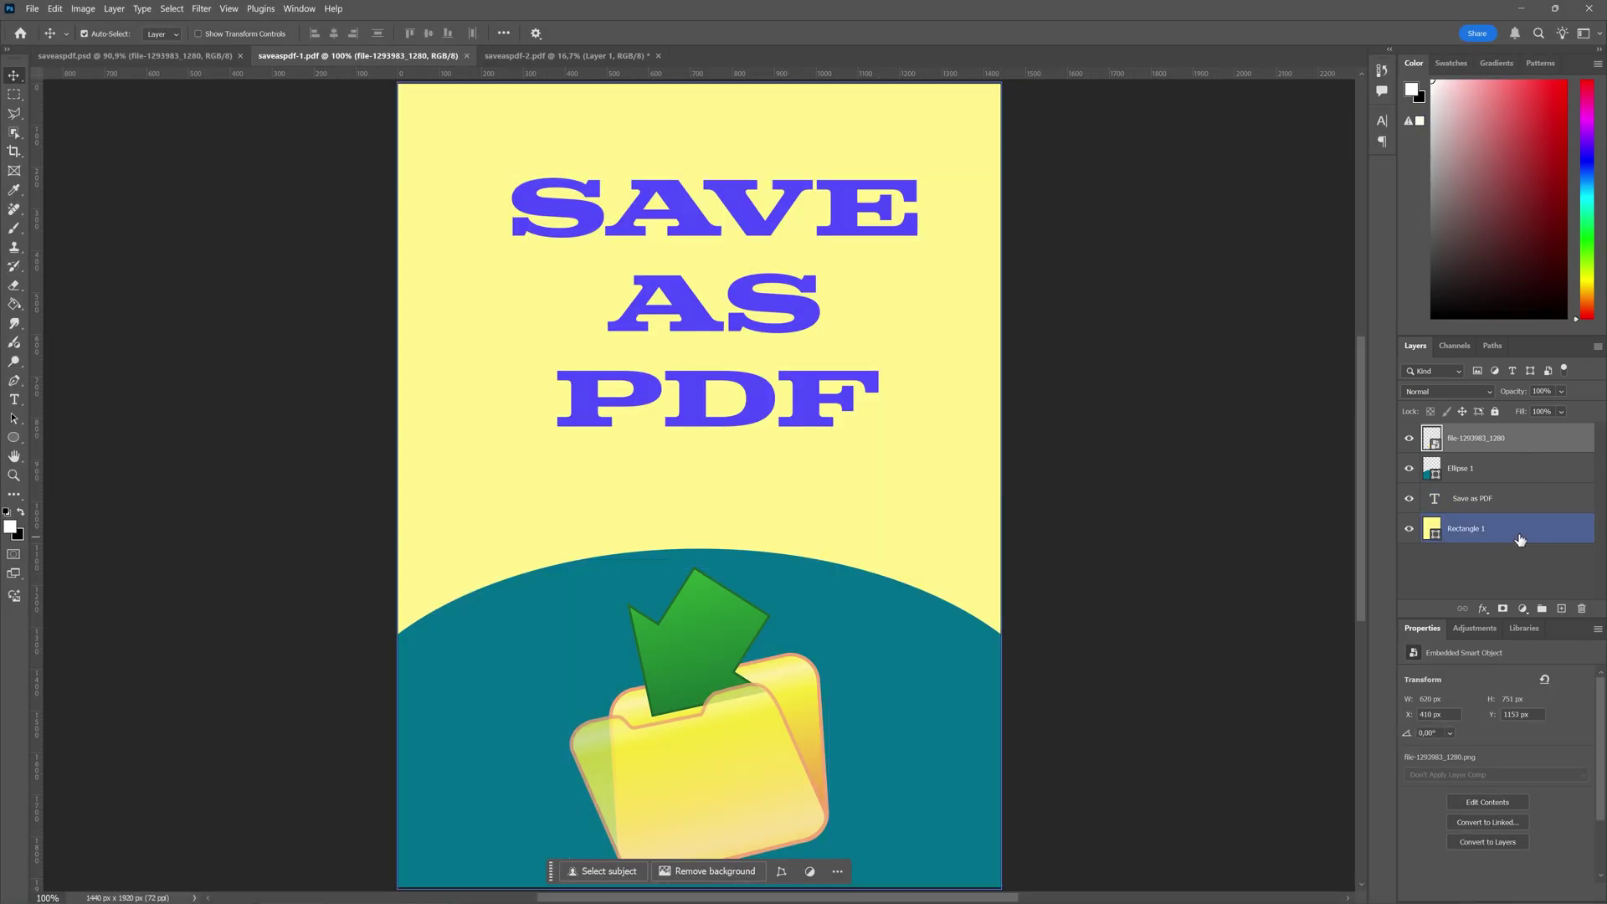
left_click(1515, 469)
left_click(1513, 500)
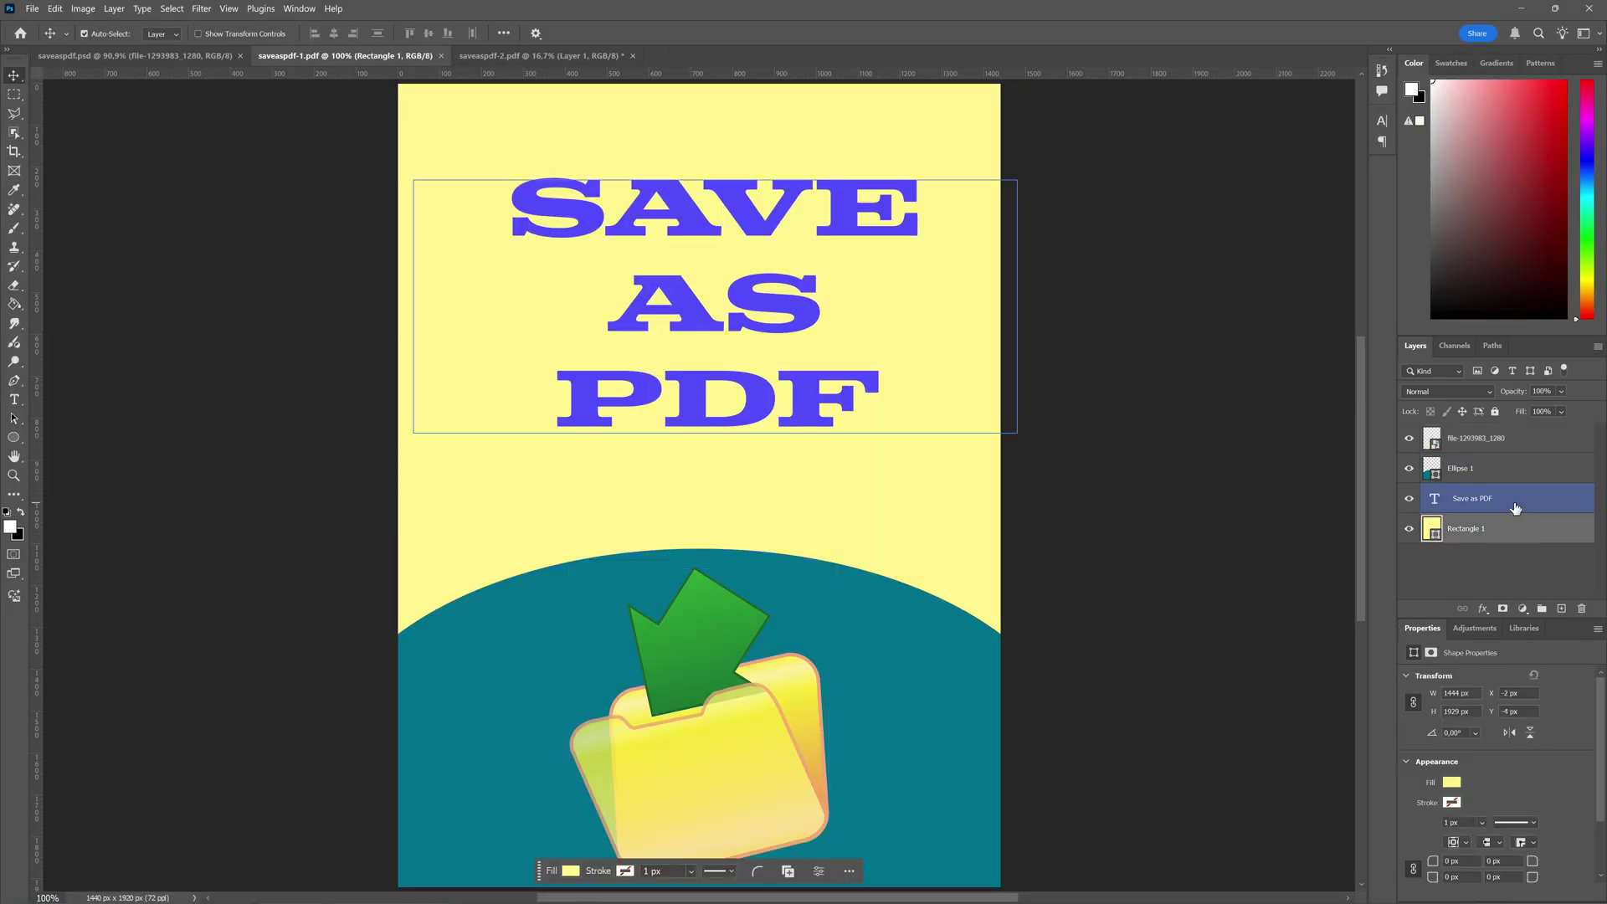
left_click(1485, 469)
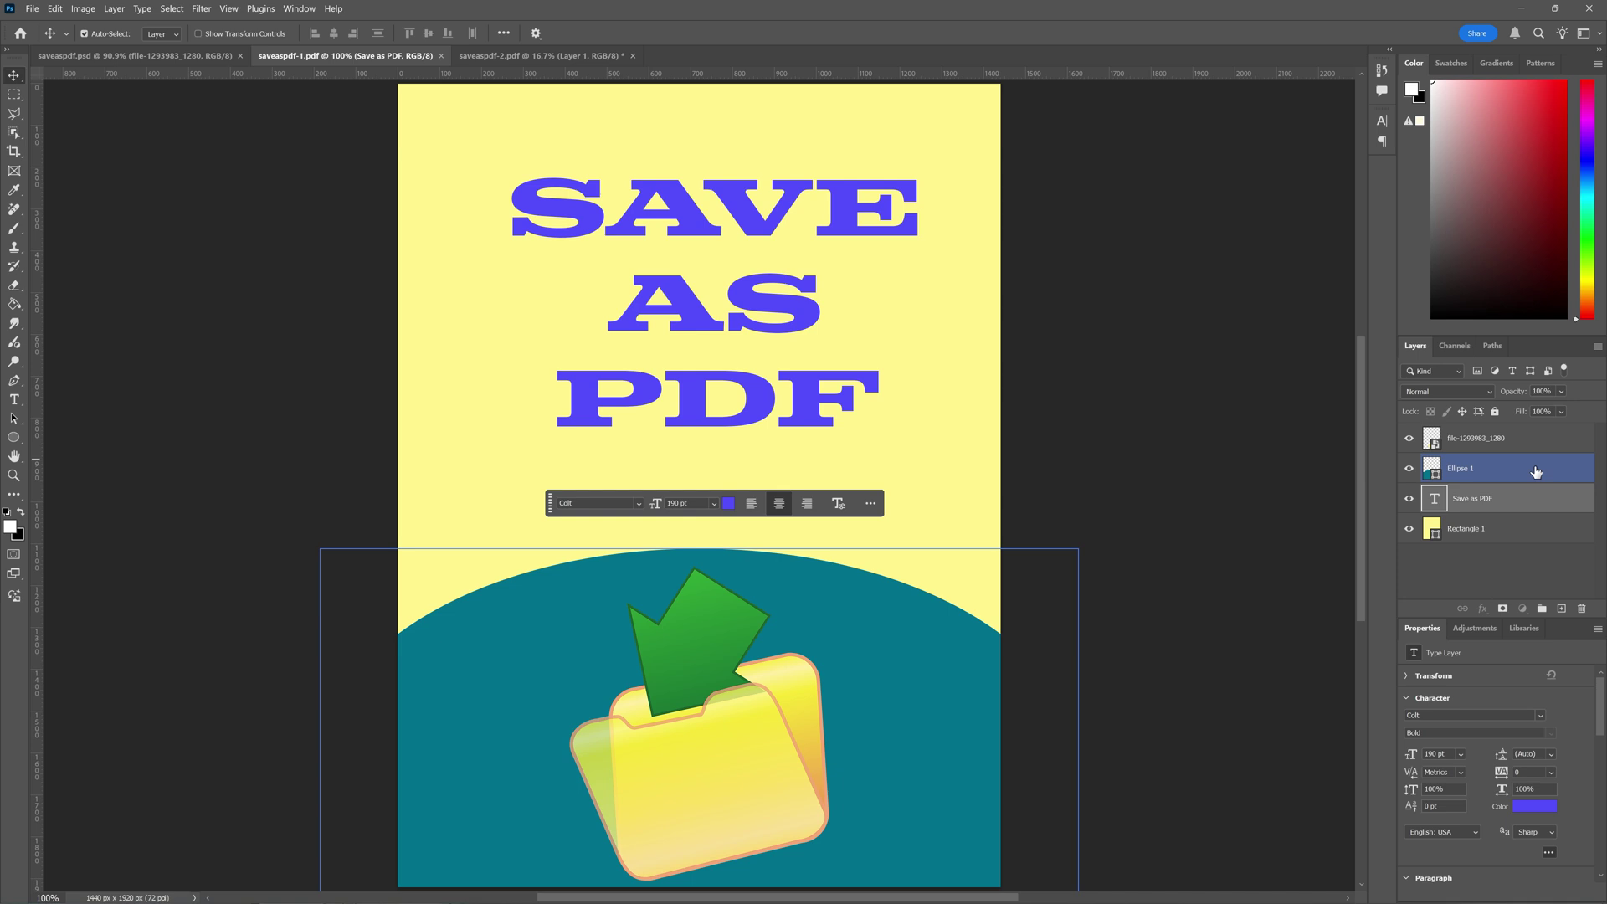
left_click(1487, 439)
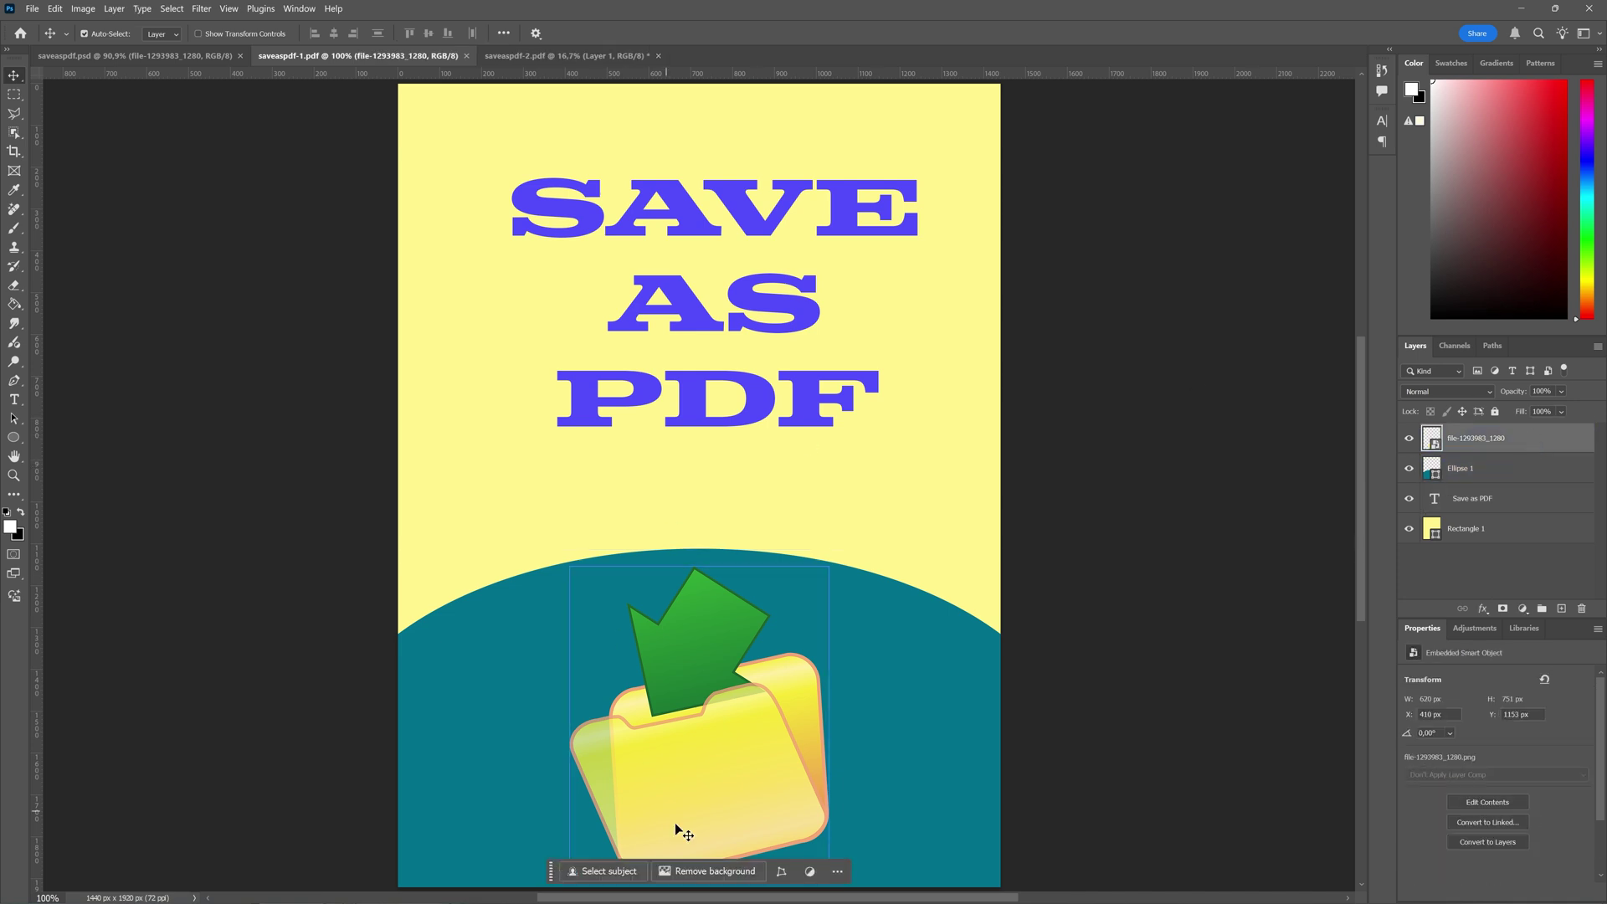
left_click(1482, 576)
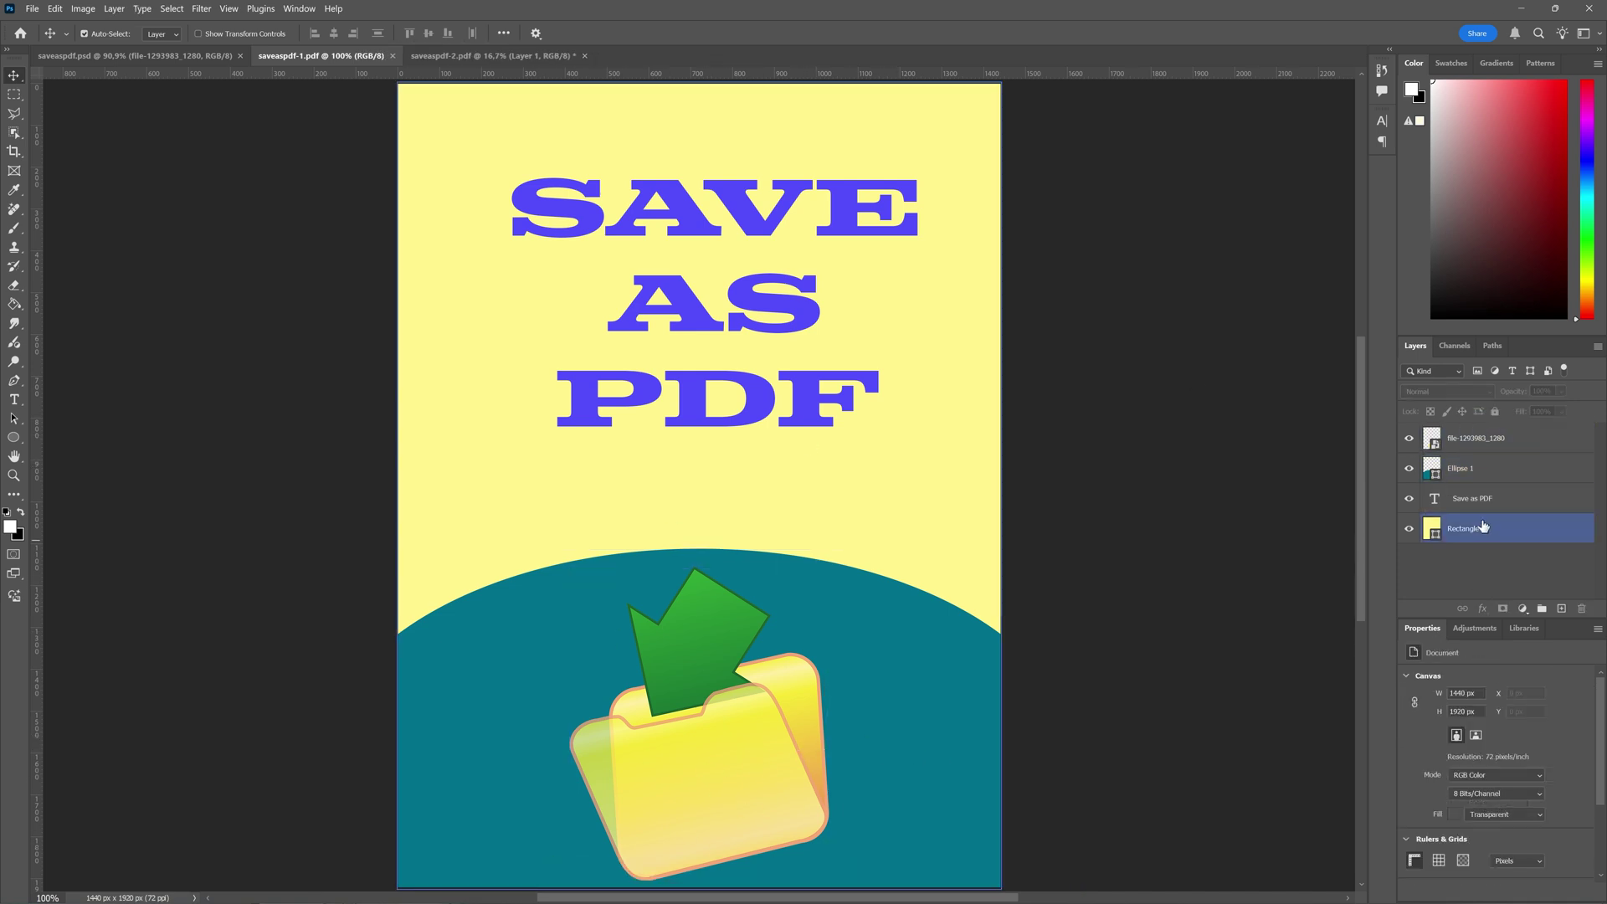
left_click(1473, 499)
left_click(1480, 588)
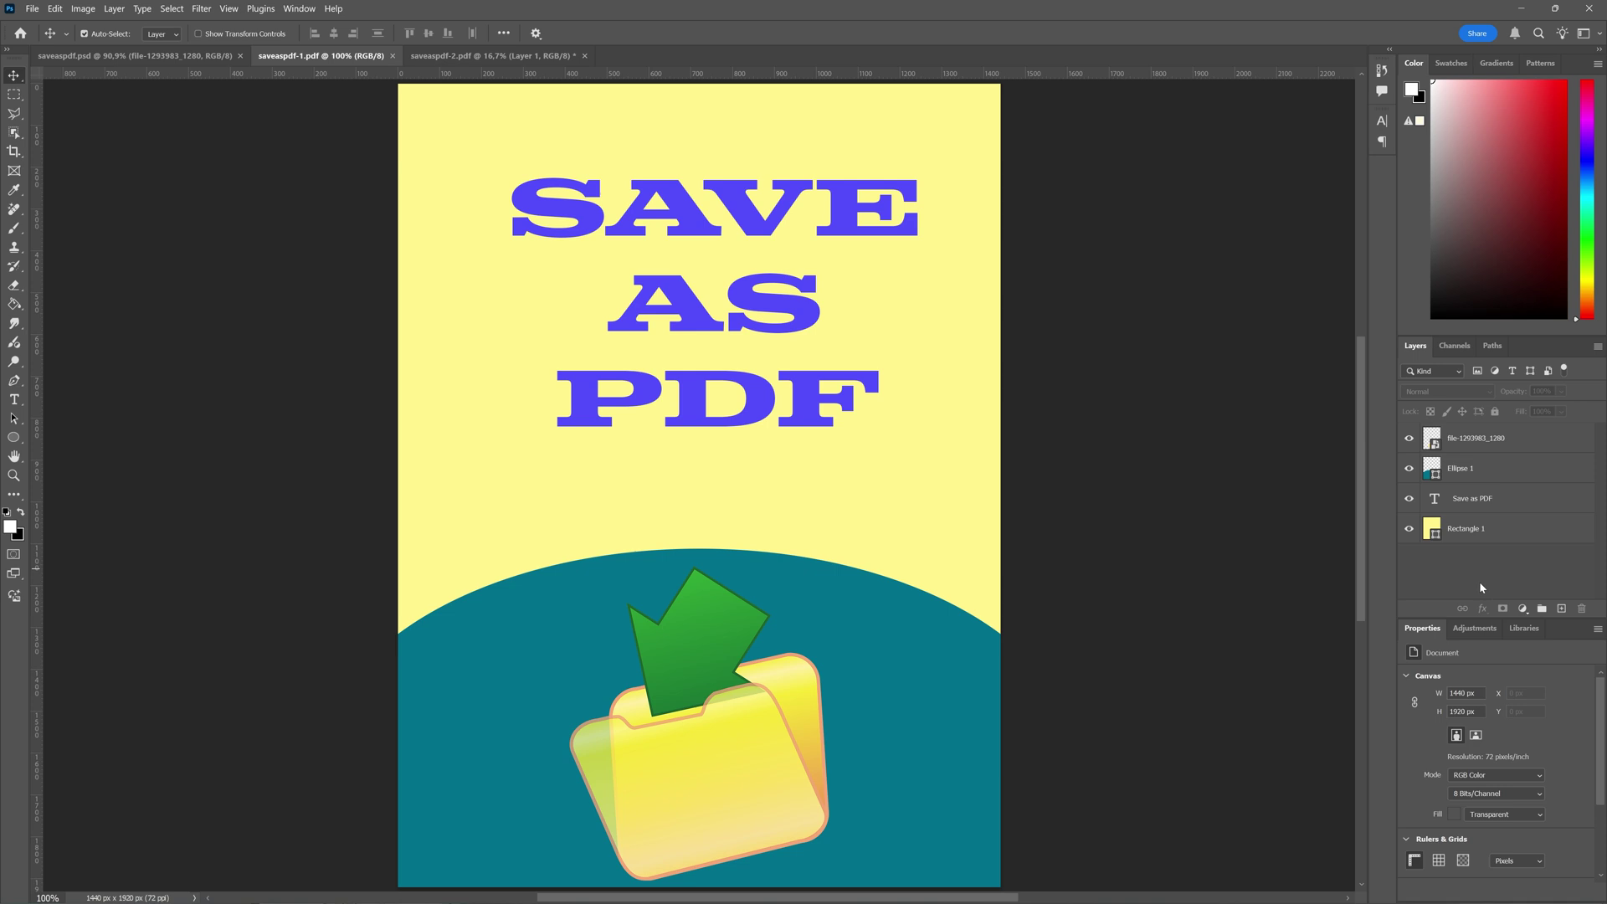
left_click(482, 57)
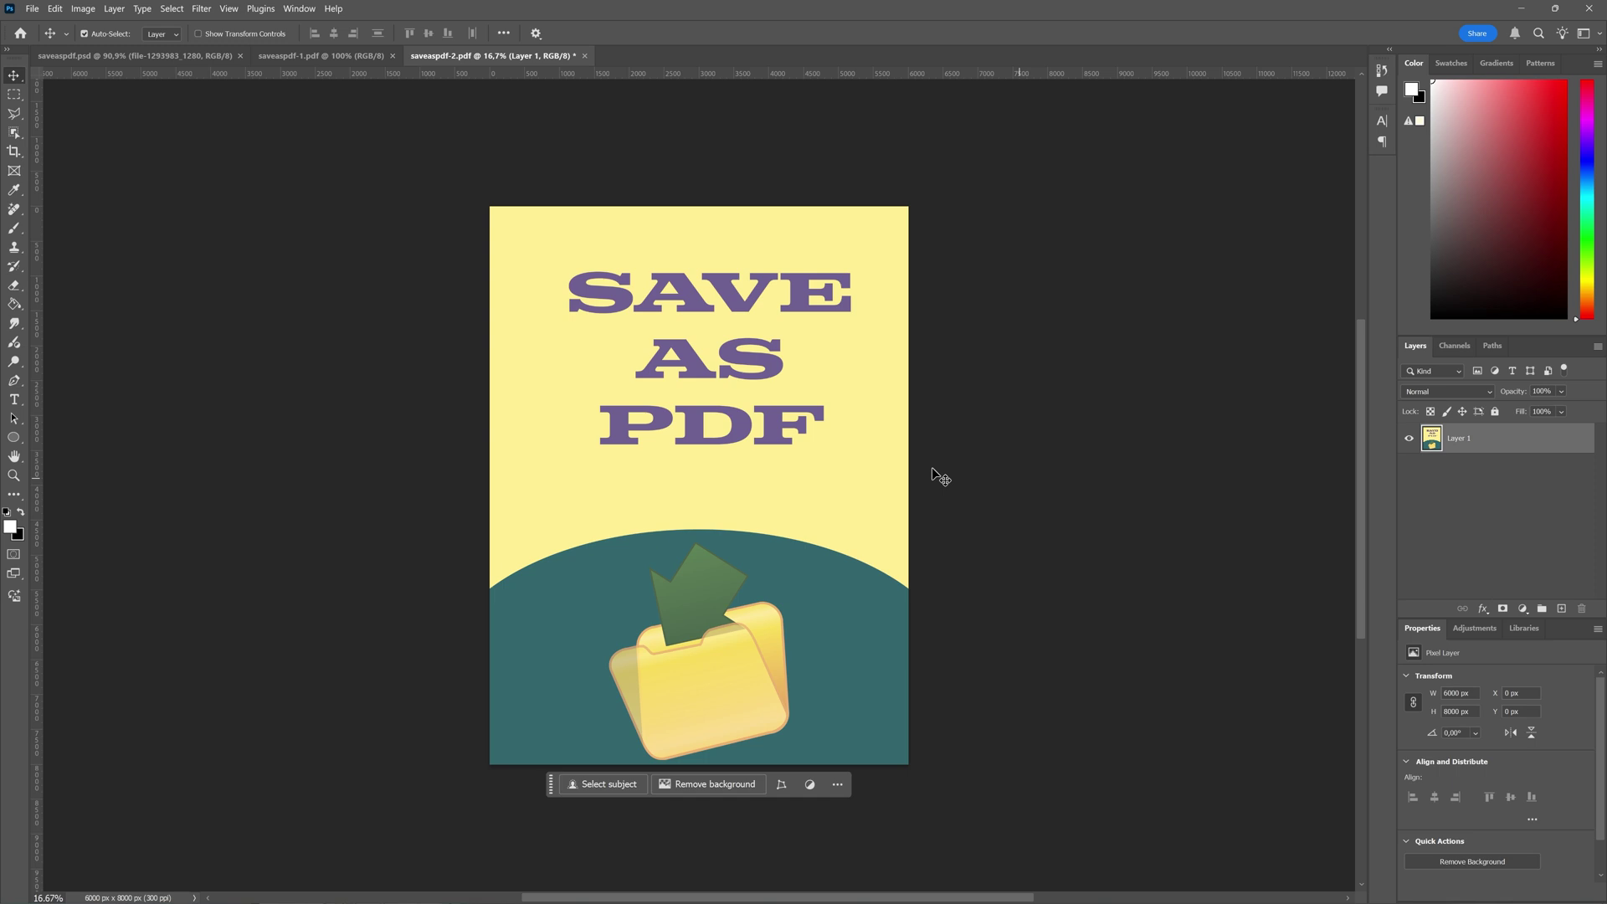
Drag the flattened Layer 1, then return to saveaspdf-1.pdf and select its separate SAVE AS PDF text.
mouse_move(803, 520)
left_mouse_down()
mouse_move(896, 455)
mouse_move(634, 583)
mouse_move(962, 620)
mouse_move(821, 506)
mouse_move(800, 519)
mouse_move(783, 500)
left_mouse_up()
left_click(325, 61)
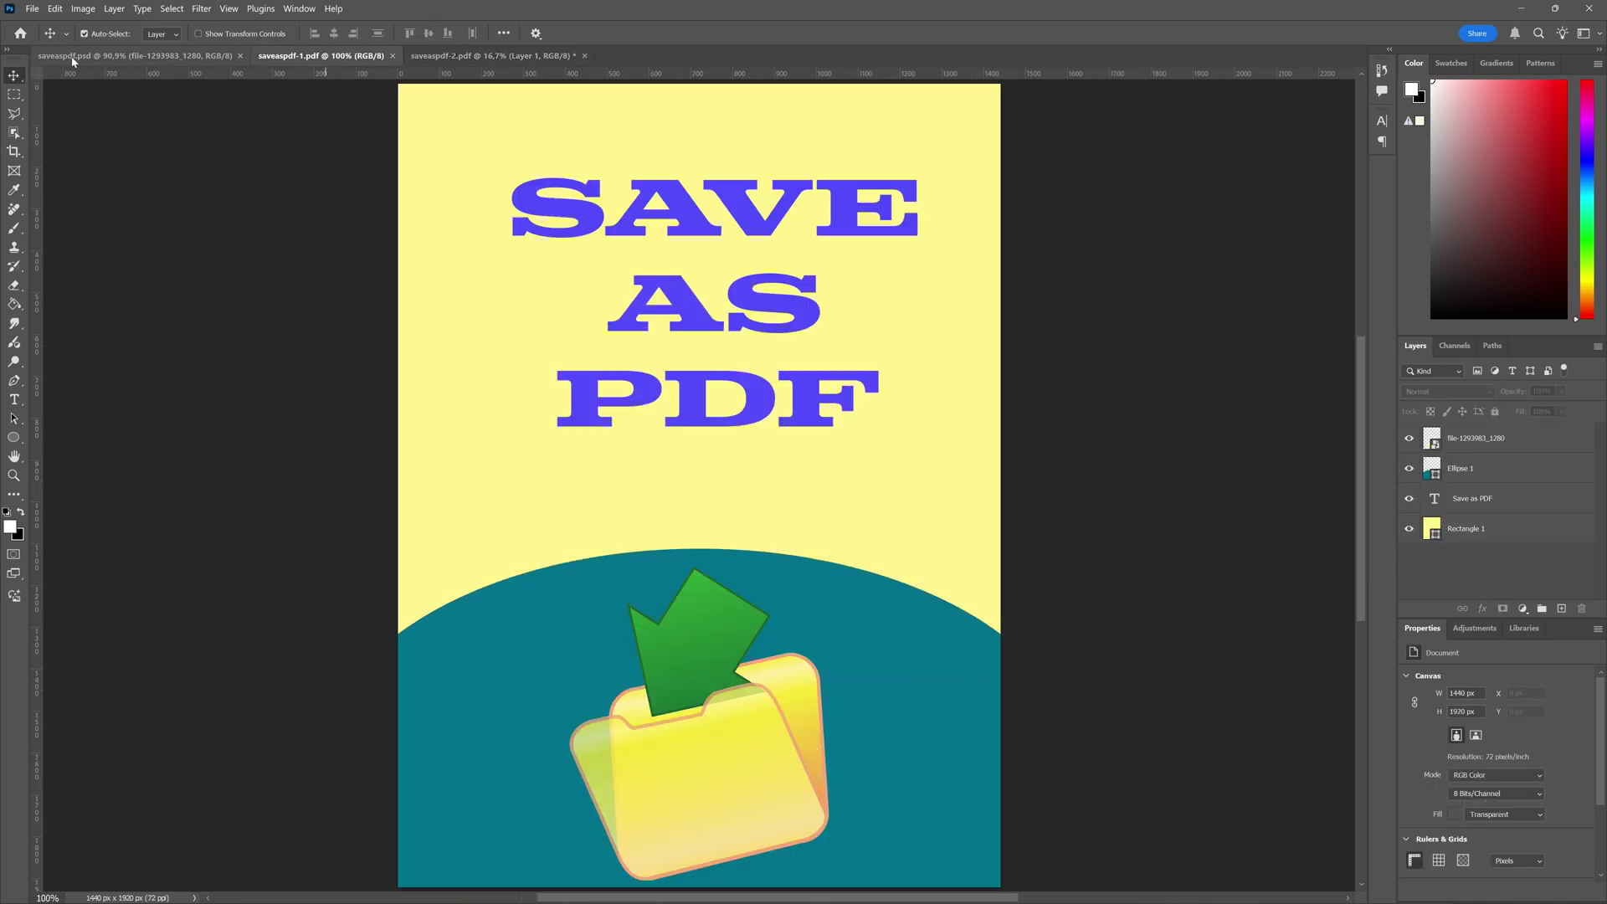
left_click(200, 59)
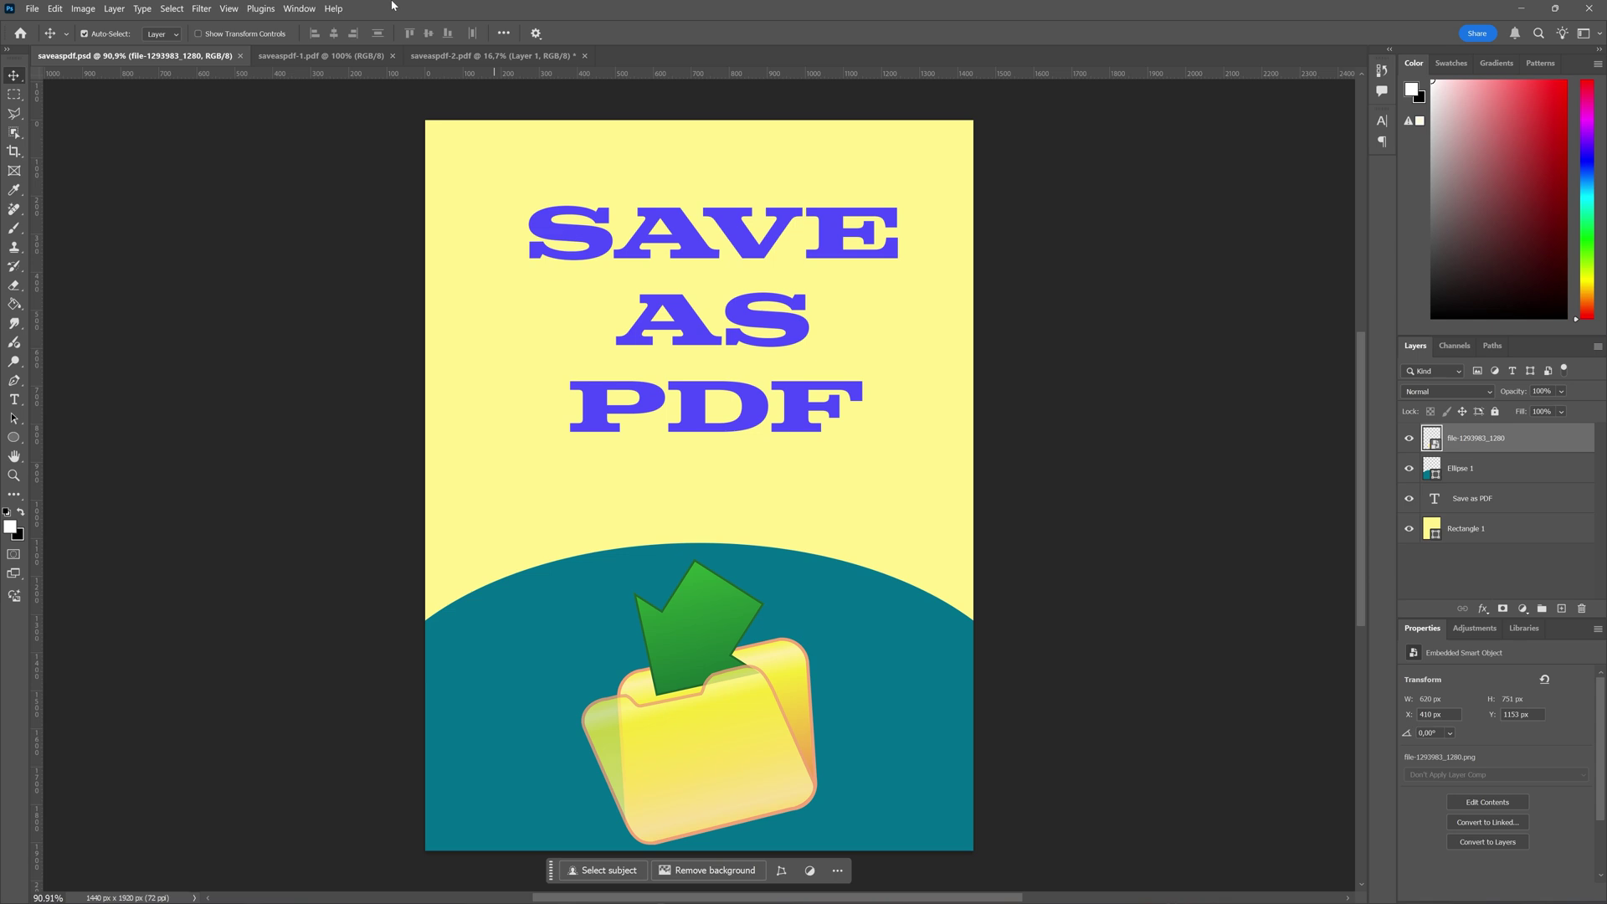
left_click(324, 57)
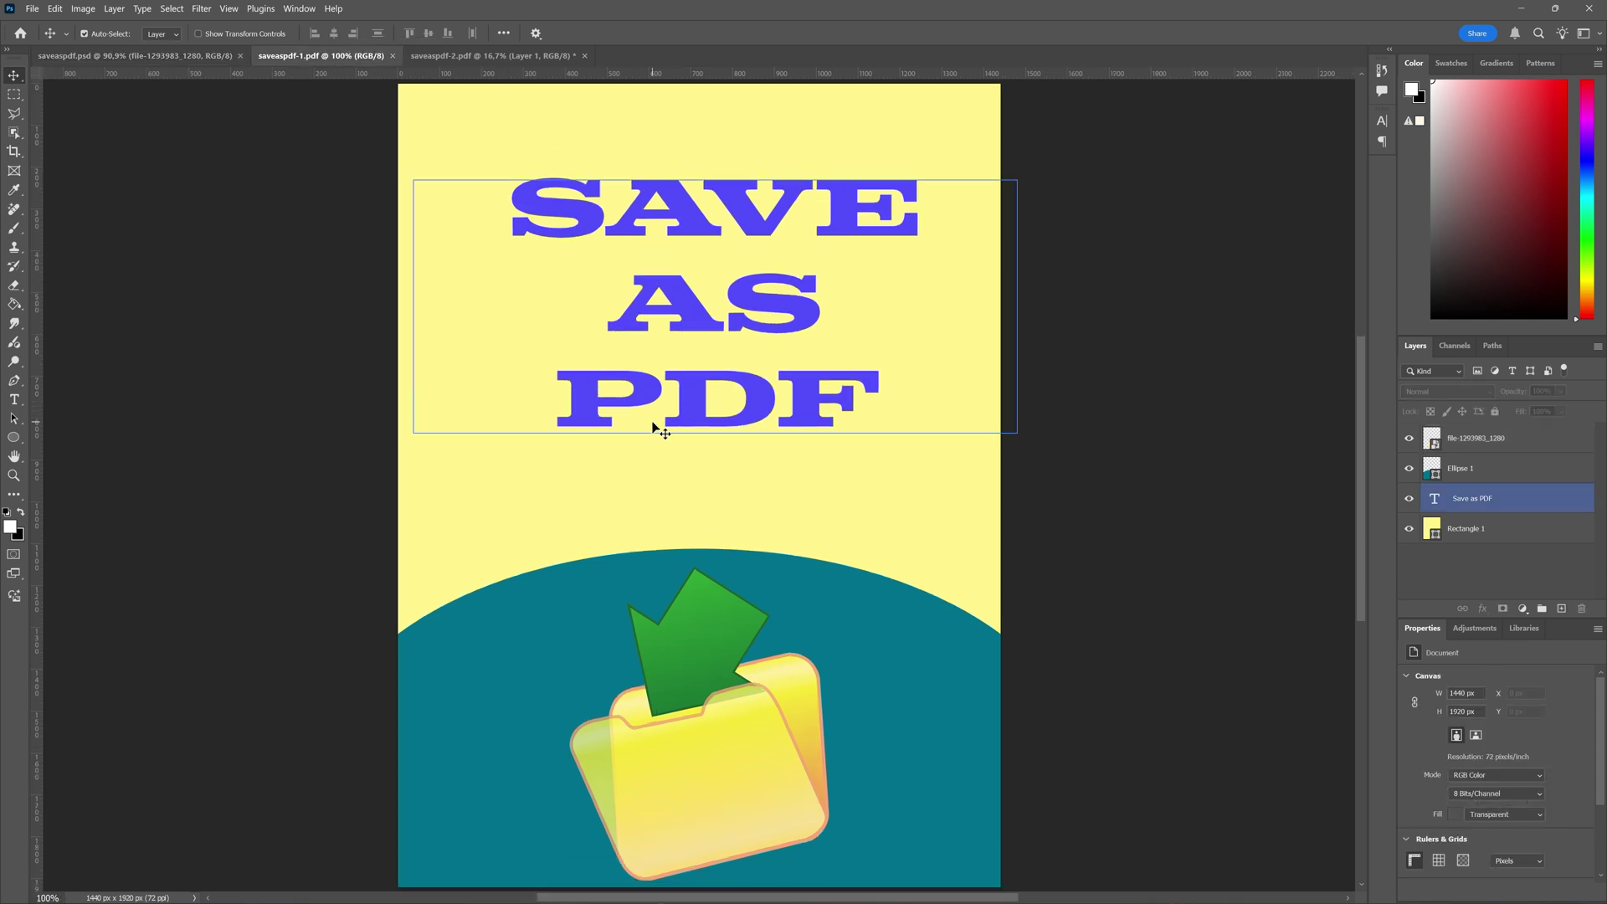
left_click(697, 502)
left_click(812, 560)
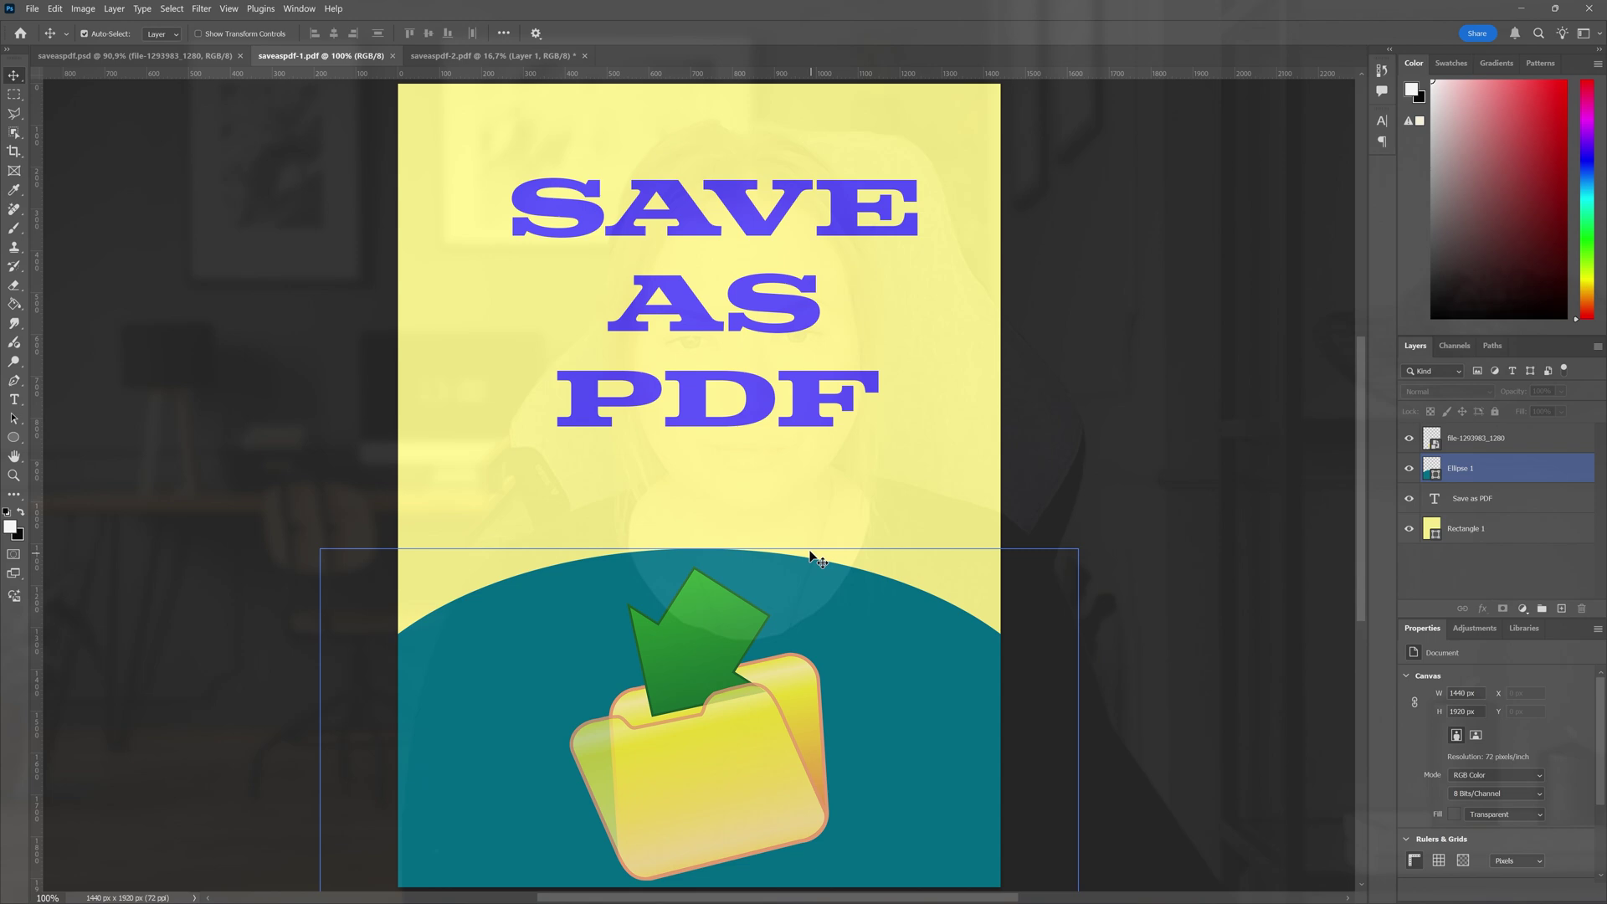